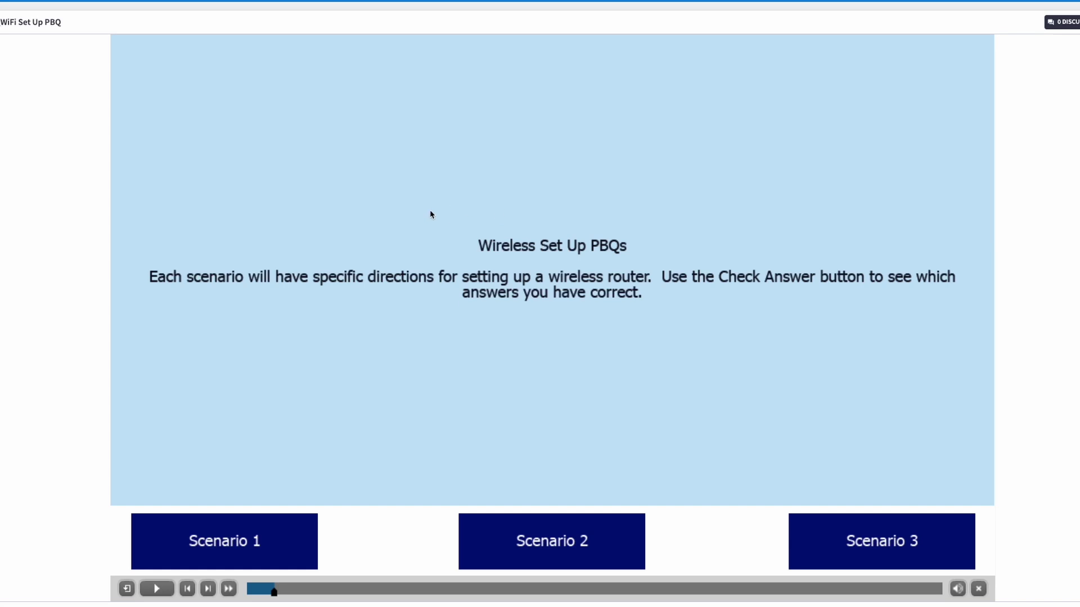
# Open Scenario 1 of the WiFi Set Up PBQ.
pyautogui.click(284, 557)
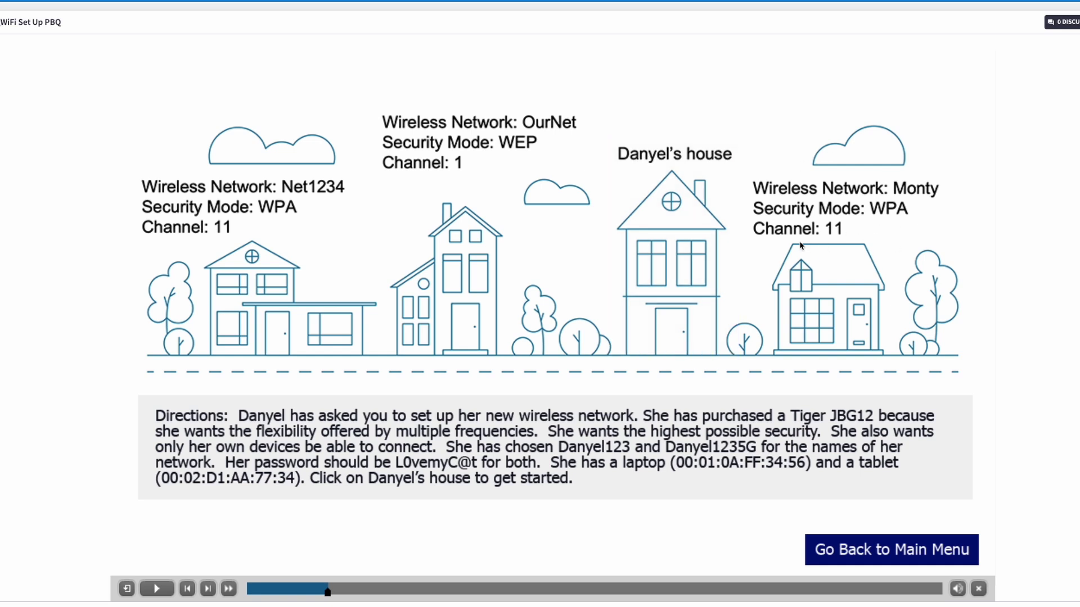
# Open the client's router wireless settings and review the scenario directions.
pyautogui.click(671, 242)
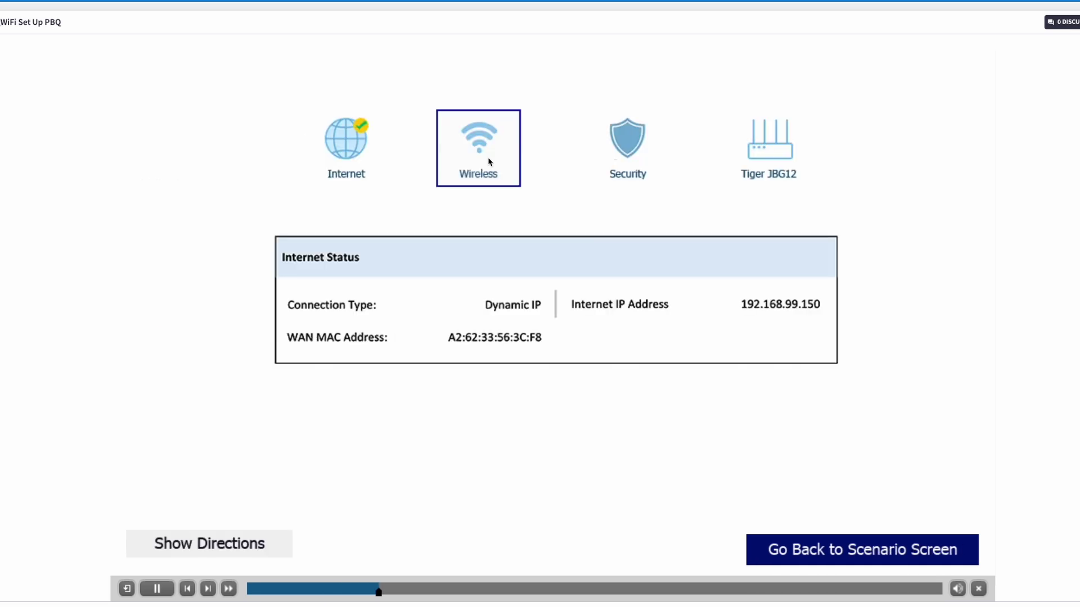
pyautogui.click(488, 157)
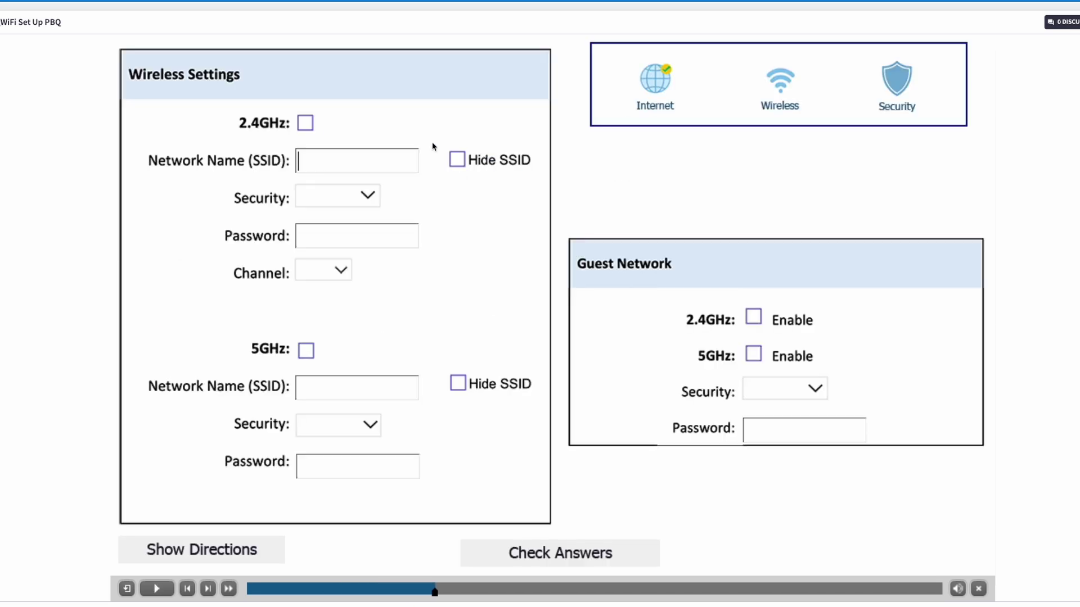
pyautogui.click(248, 556)
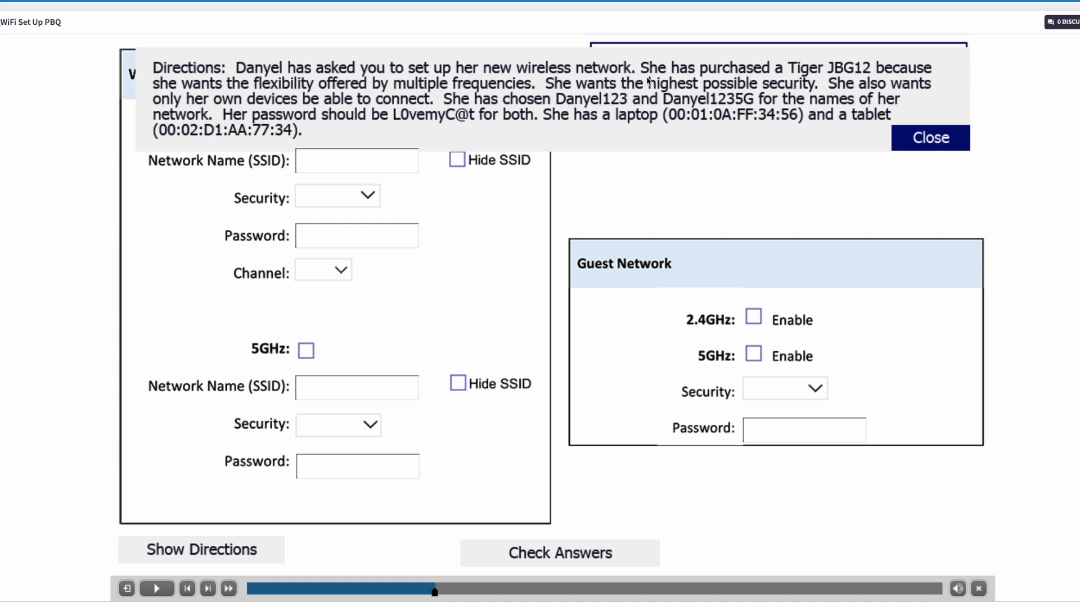
pyautogui.click(911, 138)
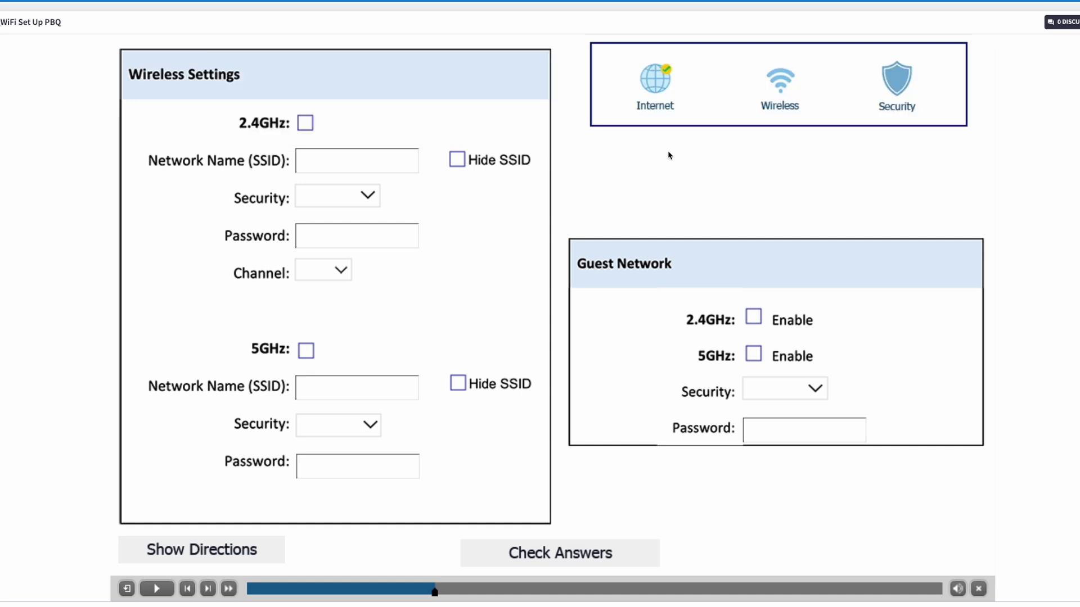
# Enable the 2.4GHz and 5GHz bands, checking Hide SSID on each.
pyautogui.click(305, 124)
pyautogui.click(306, 352)
pyautogui.click(456, 160)
pyautogui.click(457, 384)
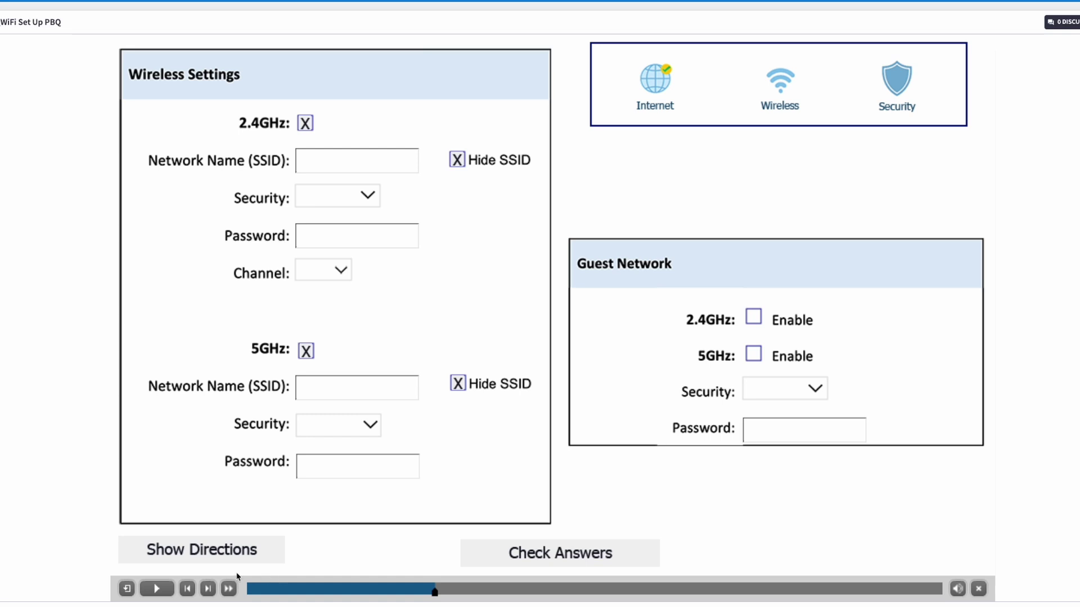
pyautogui.click(229, 556)
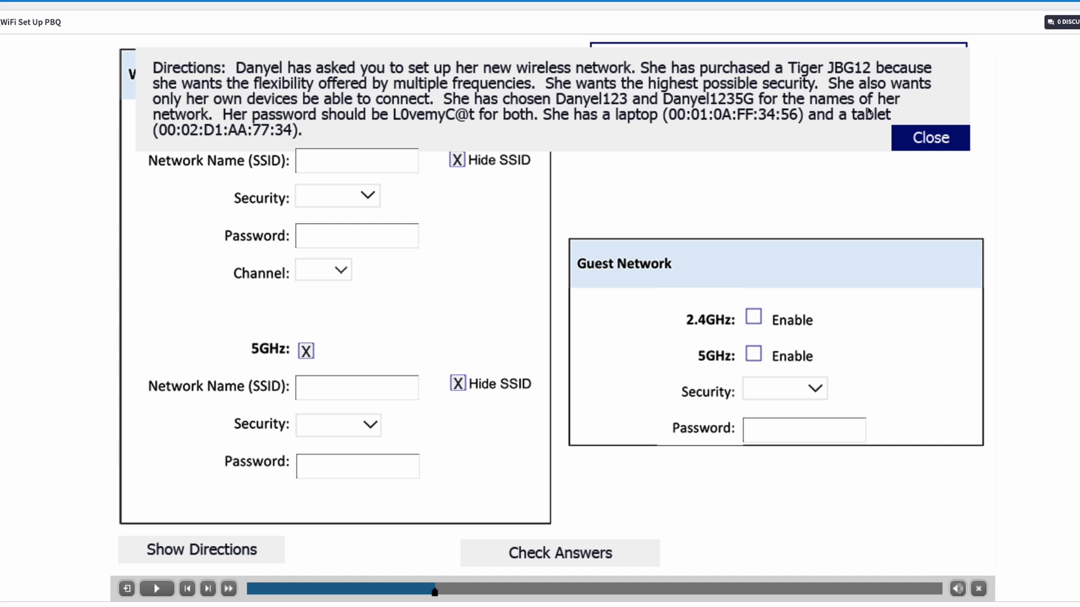
pyautogui.click(917, 141)
pyautogui.click(375, 166)
# Name the 2.4GHz network Danyel123 and the 5GHz network Danyel1235G.
pyautogui.write('Danyel')
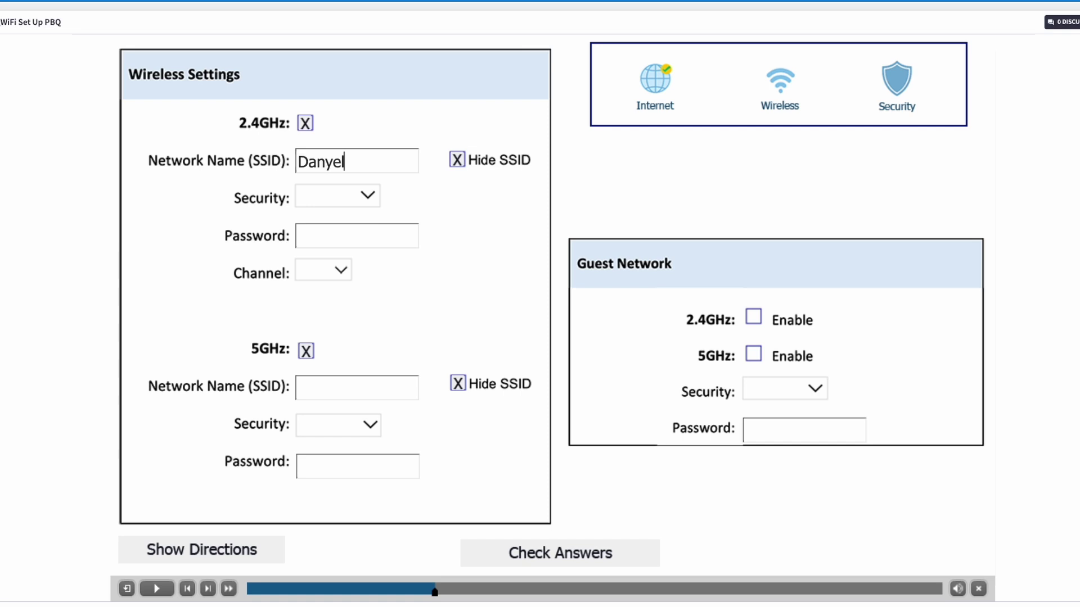
pyautogui.write('123')
pyautogui.doubleClick(335, 156)
pyautogui.hotkey('ctrl', 'c')
pyautogui.click(350, 388)
pyautogui.hotkey('ctrl', 'v')
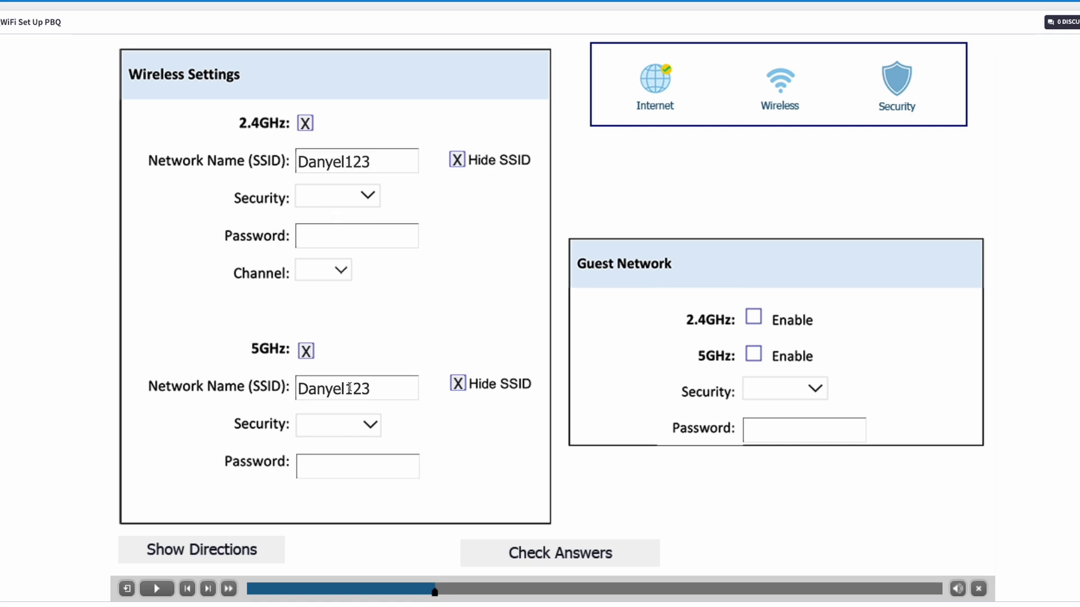
pyautogui.write('5G')
# Set 2.4GHz security to WPA3 and bring up the scenario directions.
pyautogui.click(368, 194)
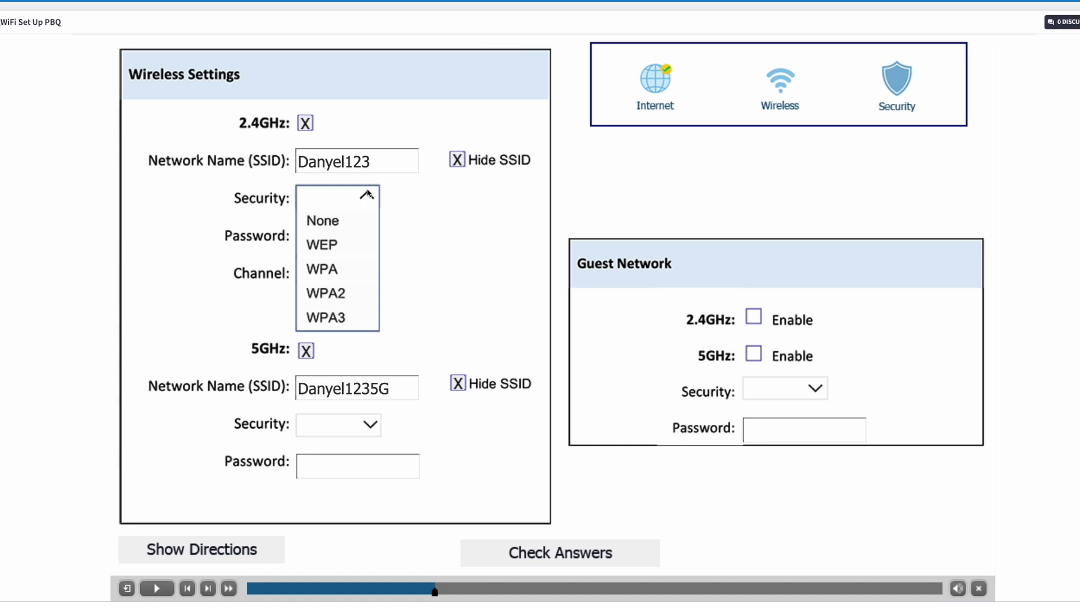
pyautogui.click(349, 323)
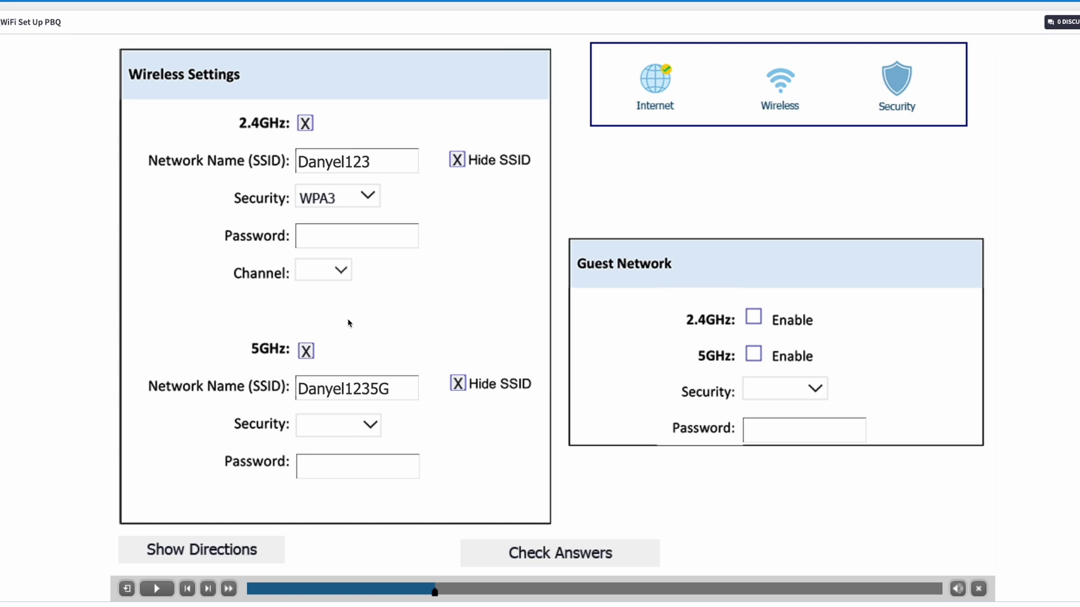
pyautogui.click(247, 556)
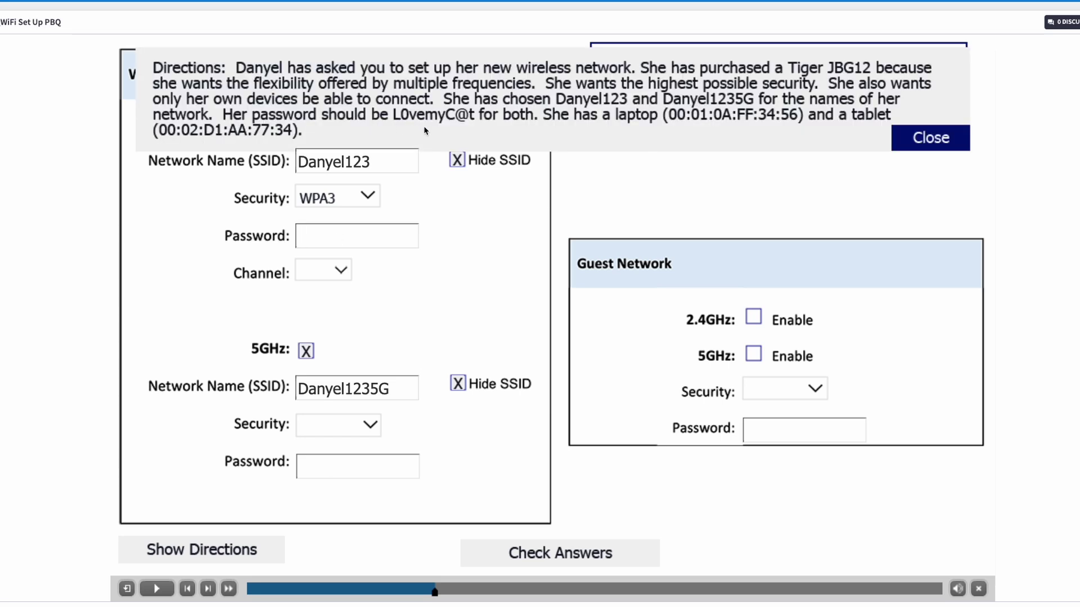
# Enter the Wi-Fi password for 2.4GHz and reuse the same password for 5GHz.
pyautogui.click(915, 139)
pyautogui.click(357, 235)
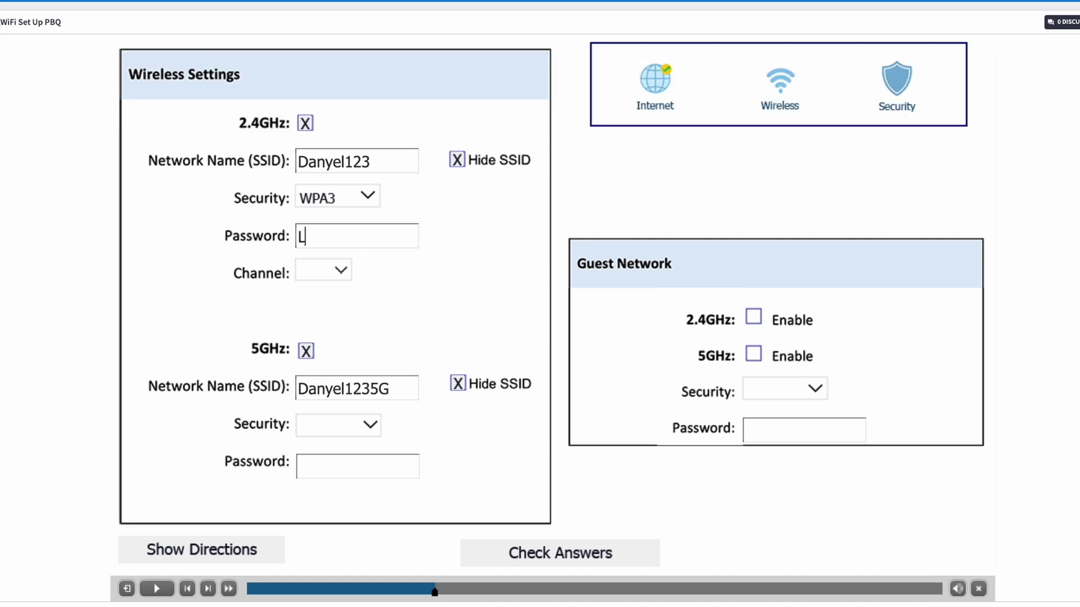
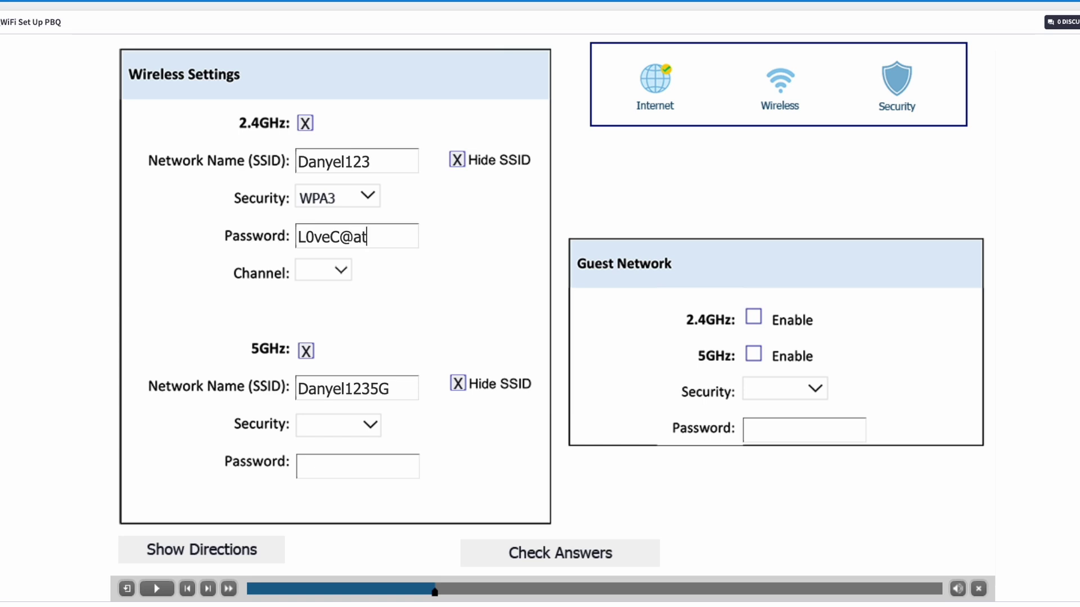
pyautogui.moveTo(368, 238); pyautogui.dragTo(347, 243)
pyautogui.hotkey('ctrl', 'a')
pyautogui.hotkey('ctrl', 'c')
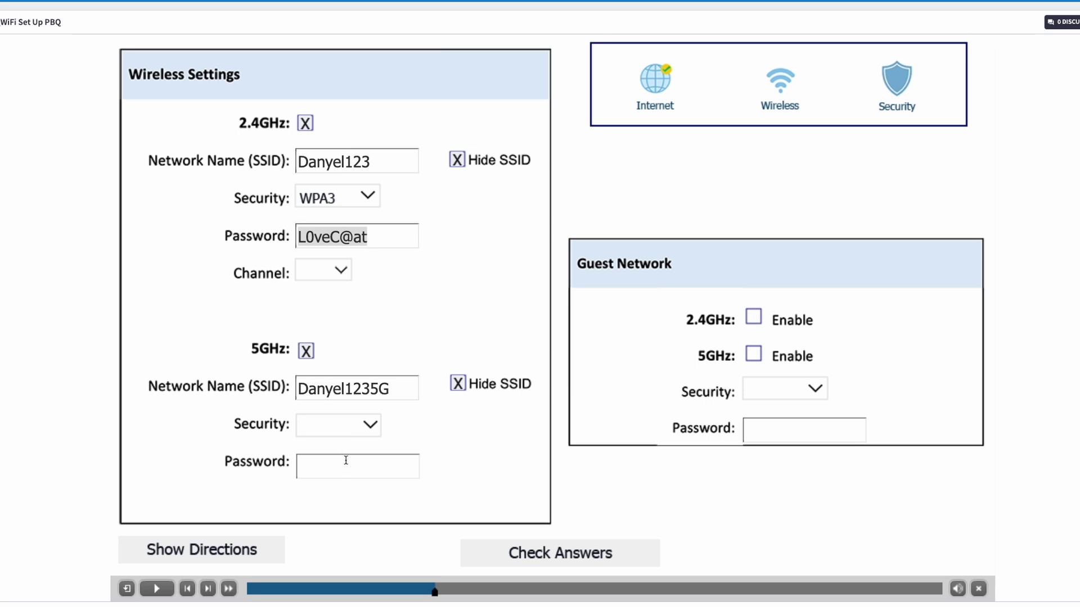
pyautogui.click(342, 472)
pyautogui.hotkey('ctrl', 'v')
# Set 5GHz security to WPA3 and recheck the directions.
pyautogui.click(361, 430)
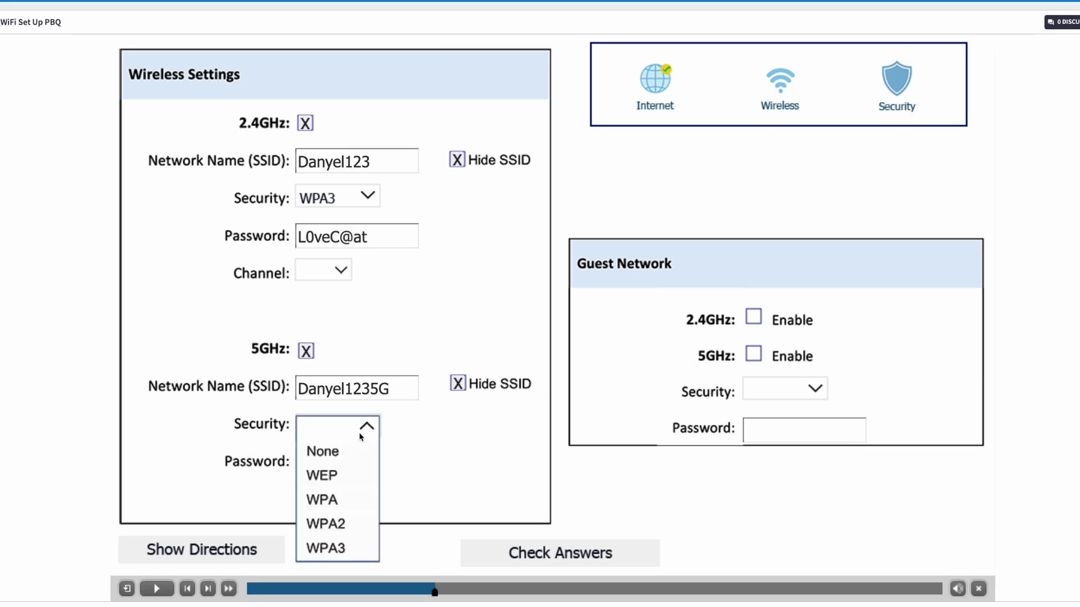
pyautogui.click(360, 550)
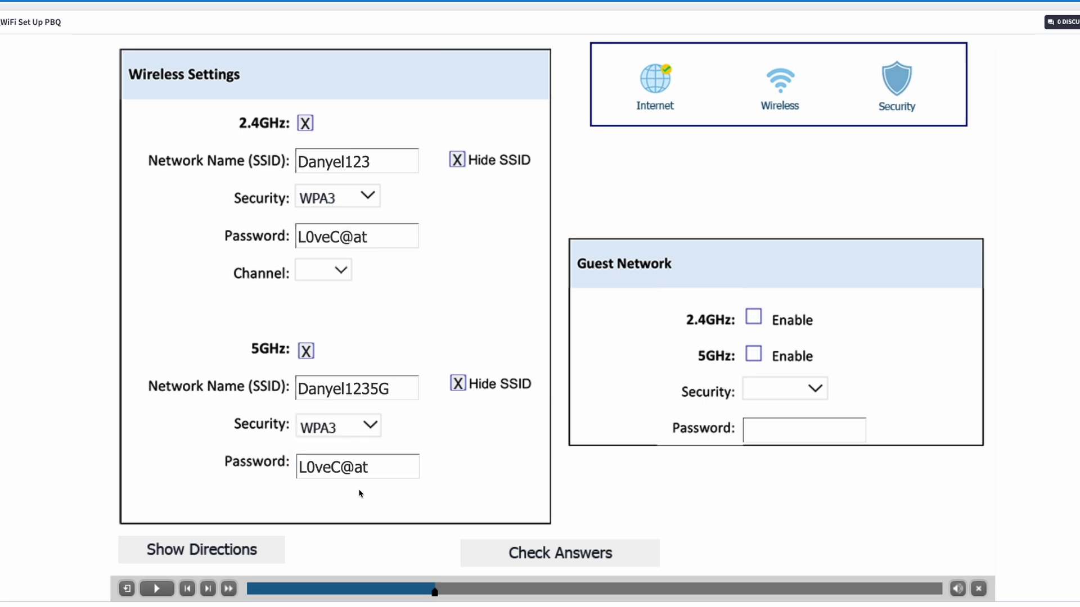
pyautogui.click(248, 542)
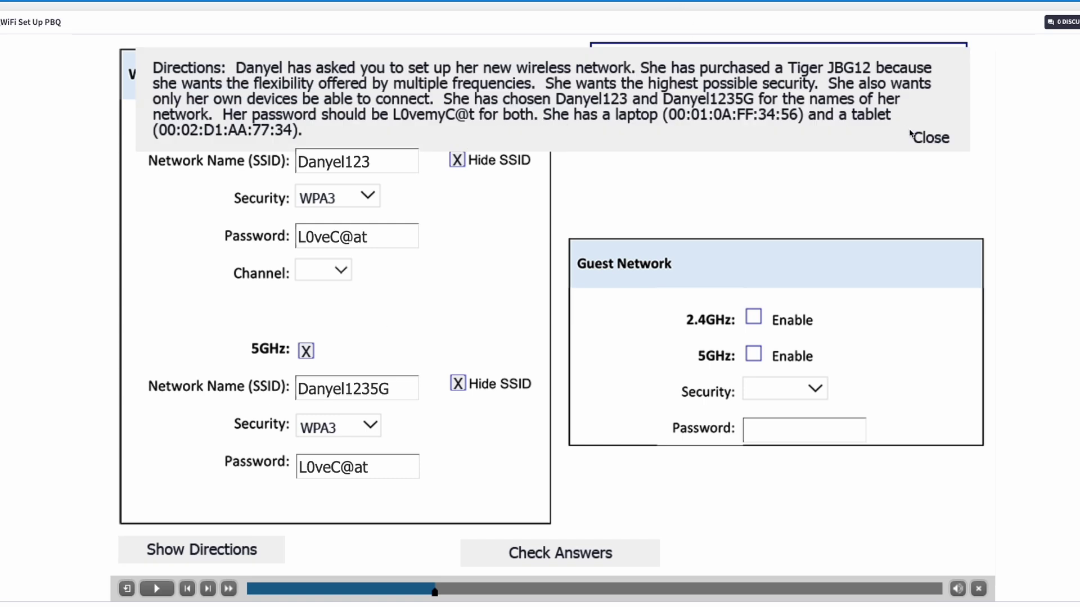
pyautogui.click(929, 138)
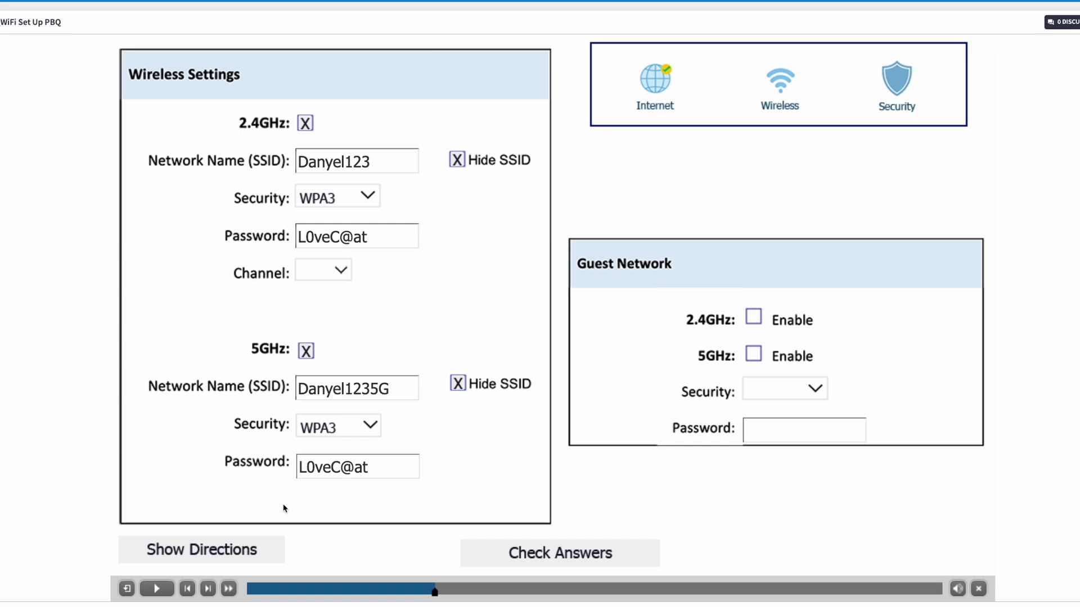
pyautogui.click(338, 271)
# Set the 2.4GHz channel to 6 and check the wireless settings answers.
pyautogui.click(317, 379)
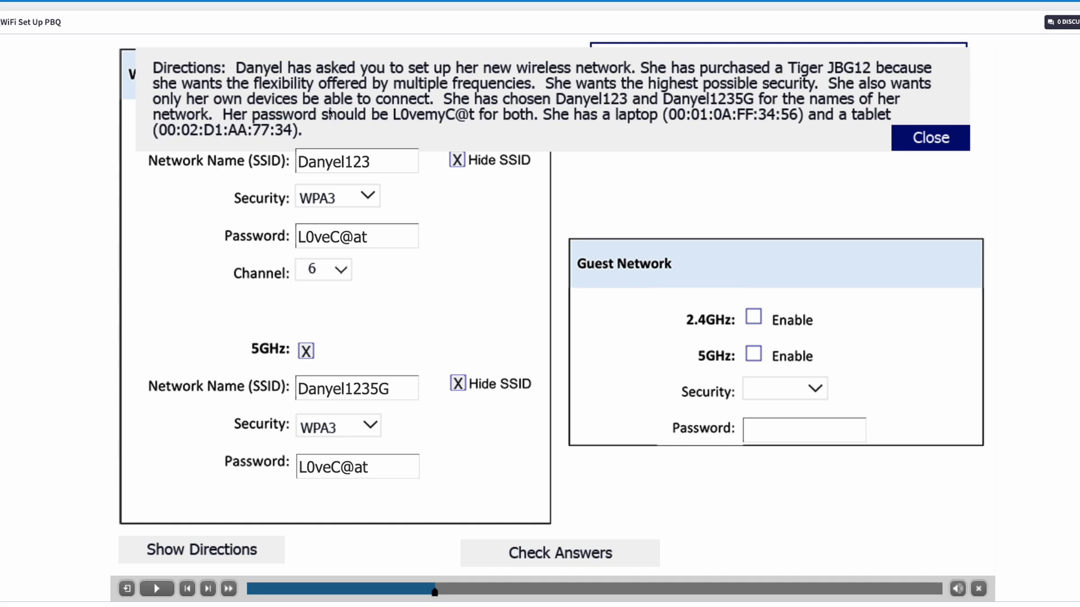
pyautogui.click(925, 141)
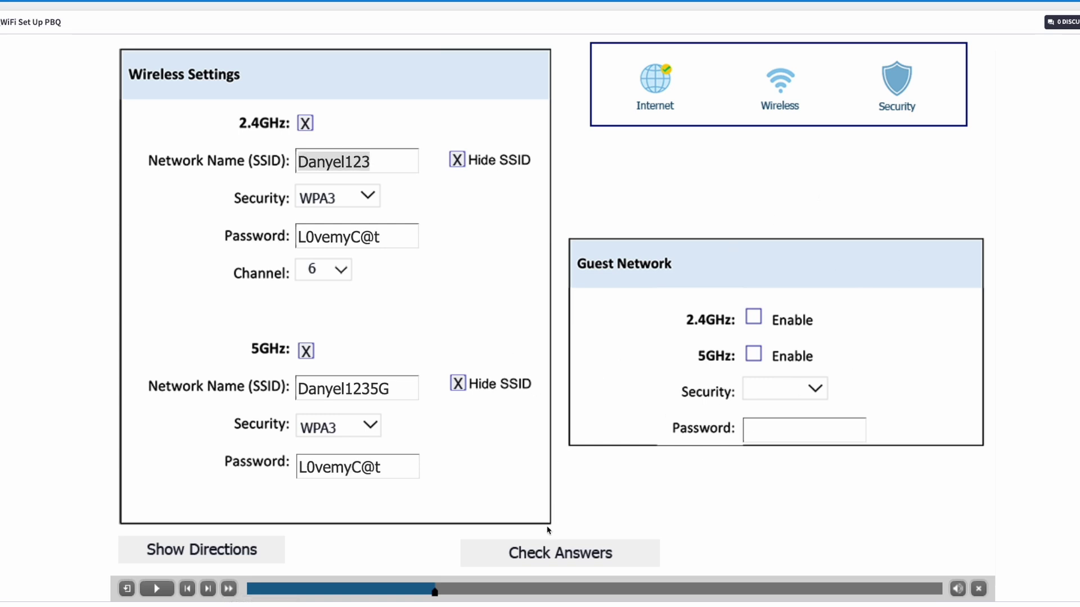
pyautogui.click(550, 551)
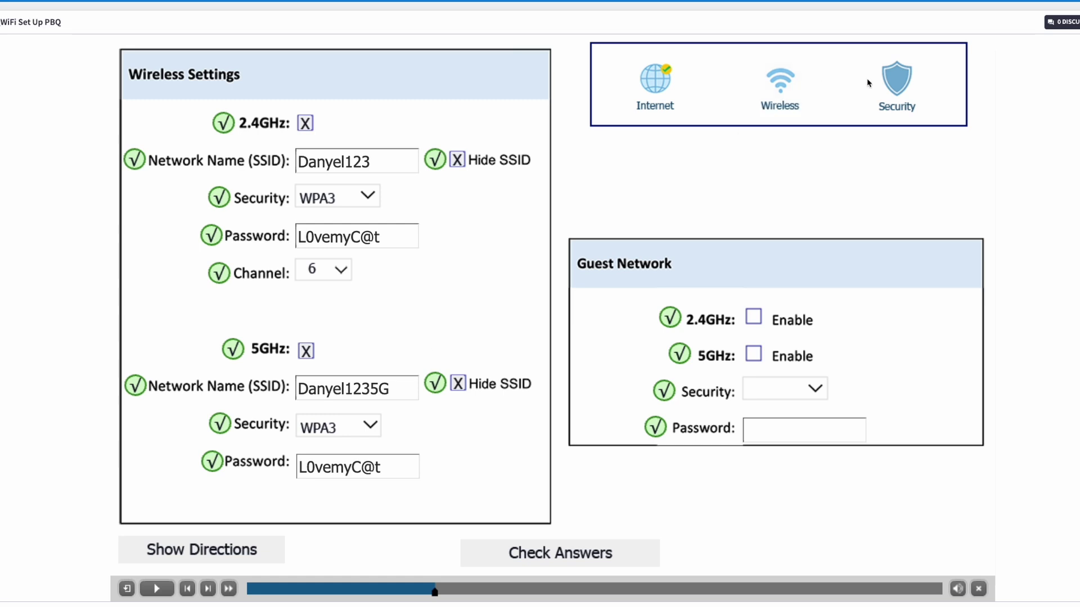
# Turn on Firewall and Access Control in Allow List mode on the Security page.
pyautogui.click(896, 88)
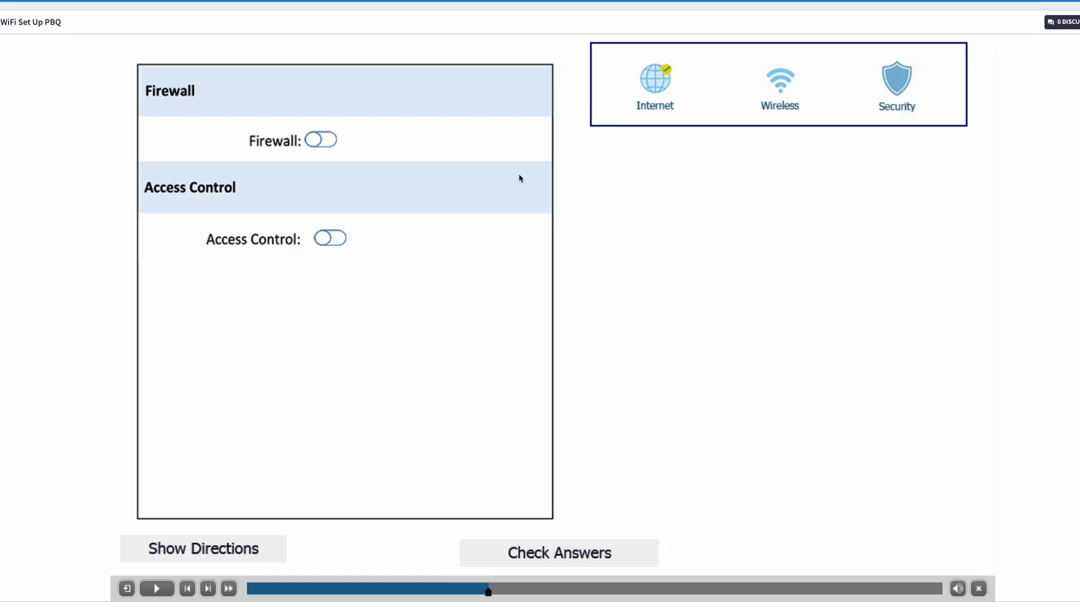
pyautogui.click(317, 143)
pyautogui.click(333, 244)
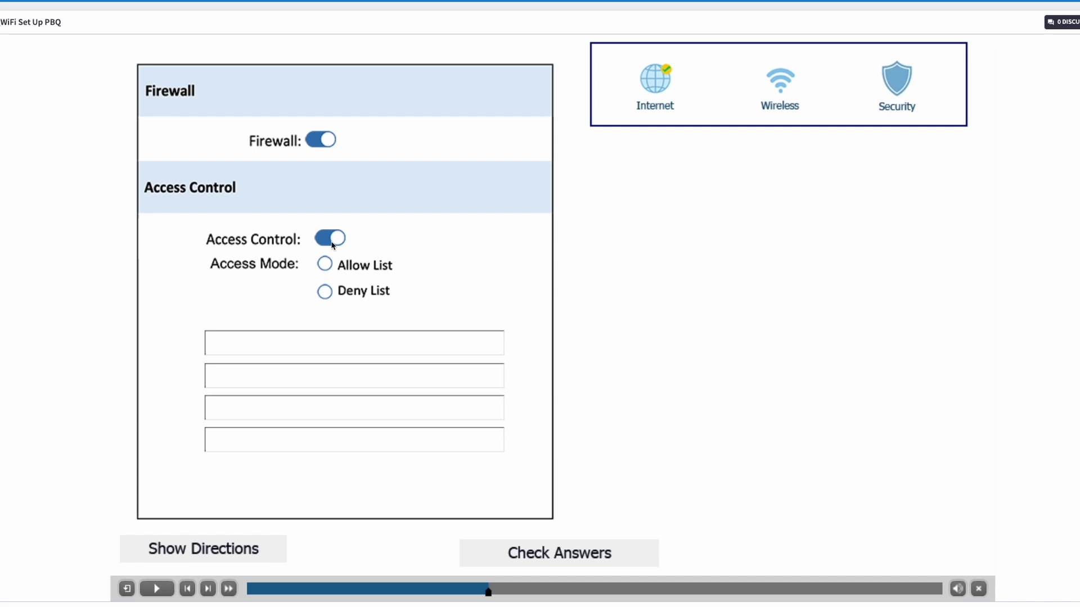
pyautogui.click(325, 264)
pyautogui.click(230, 556)
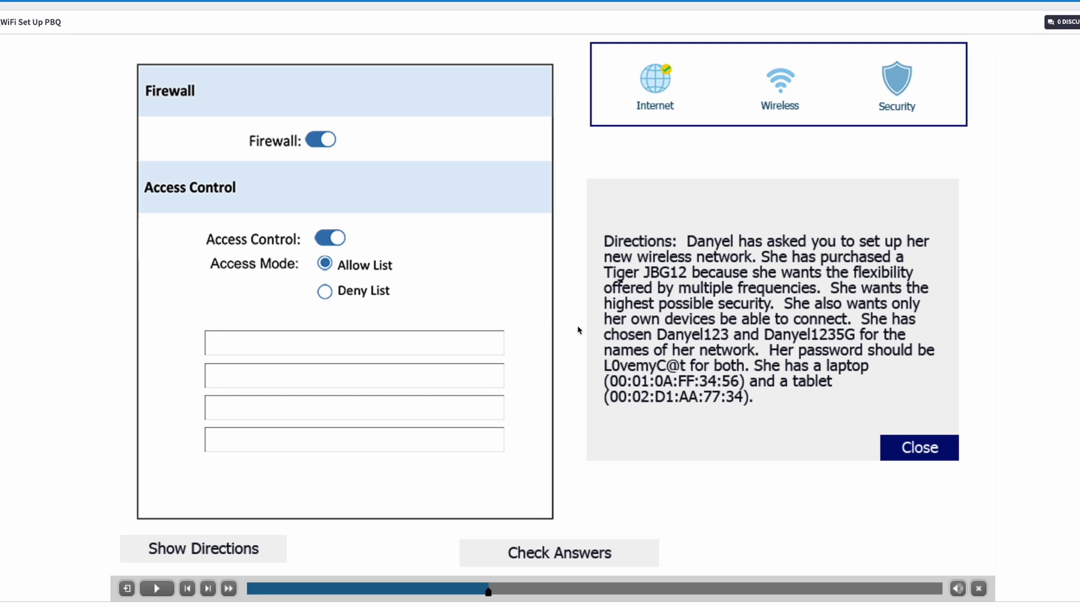
# Enter a MAC address starting 00:01, check answers, then open the second house's wireless settings.
pyautogui.click(374, 344)
pyautogui.write('00:01:0A:FF:34:56')
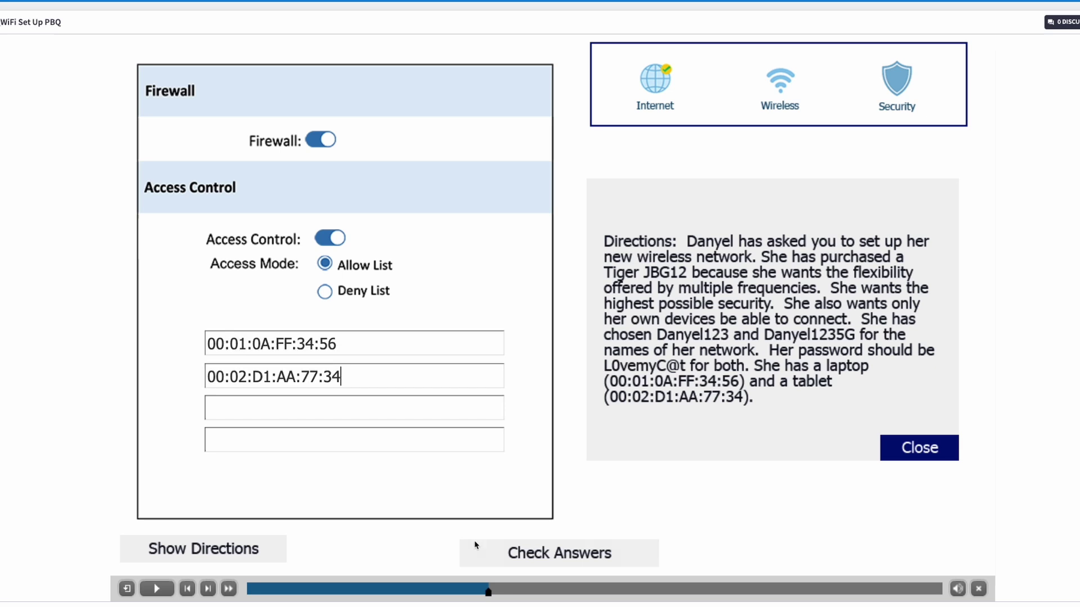
pyautogui.click(510, 556)
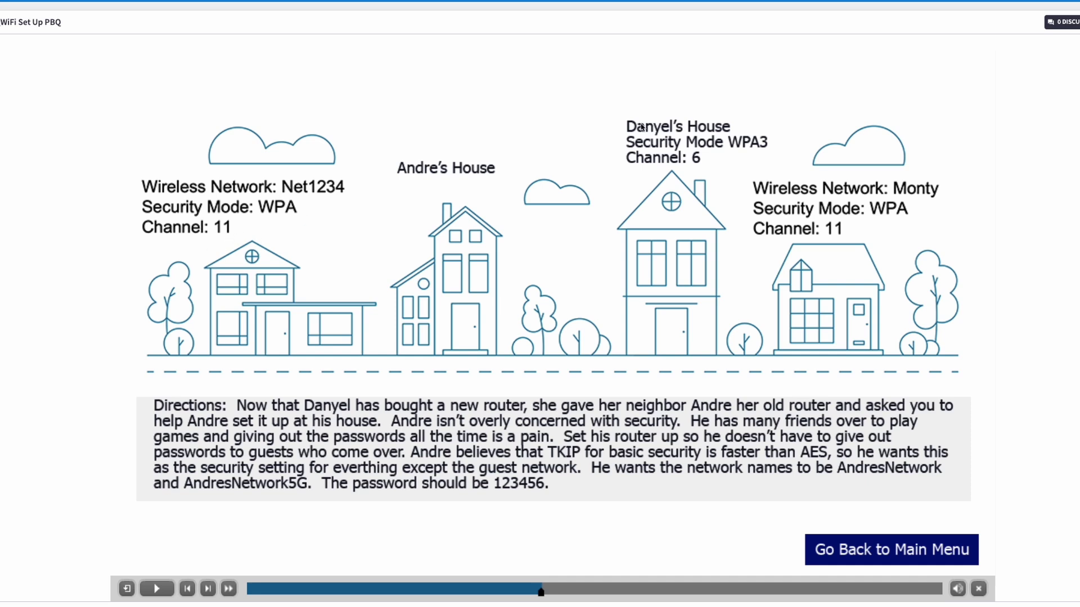
pyautogui.click(483, 212)
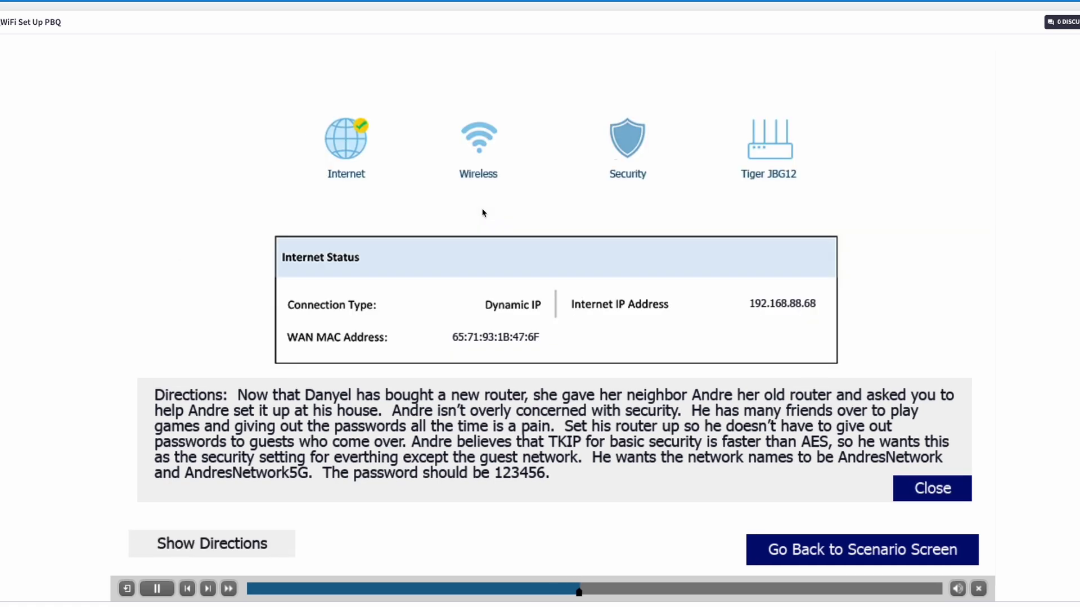
pyautogui.click(479, 163)
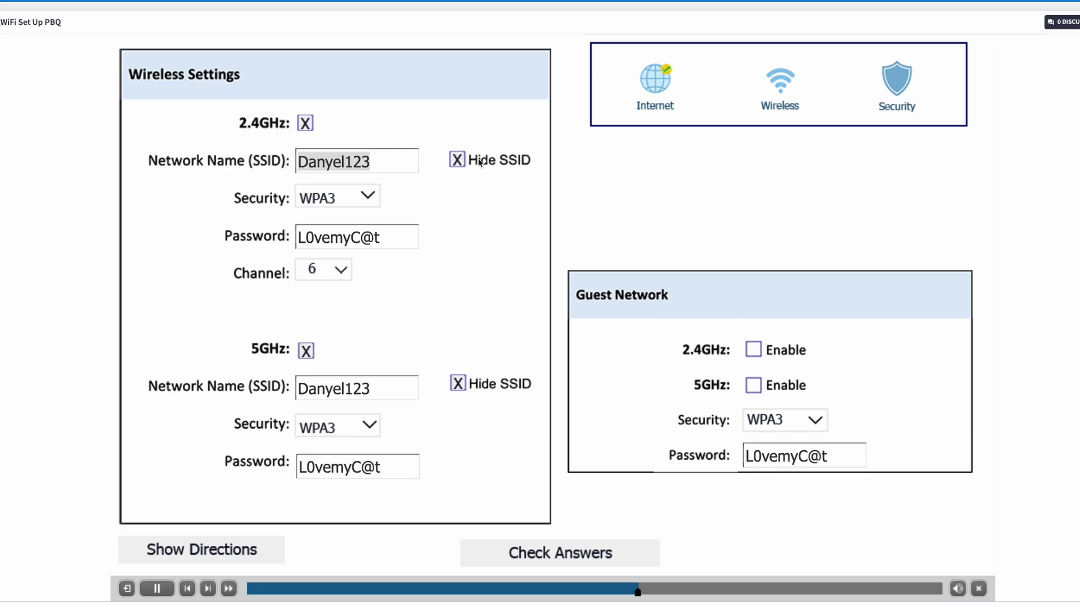
# Review the directions and uncheck Hide SSID on both bands.
pyautogui.click(222, 562)
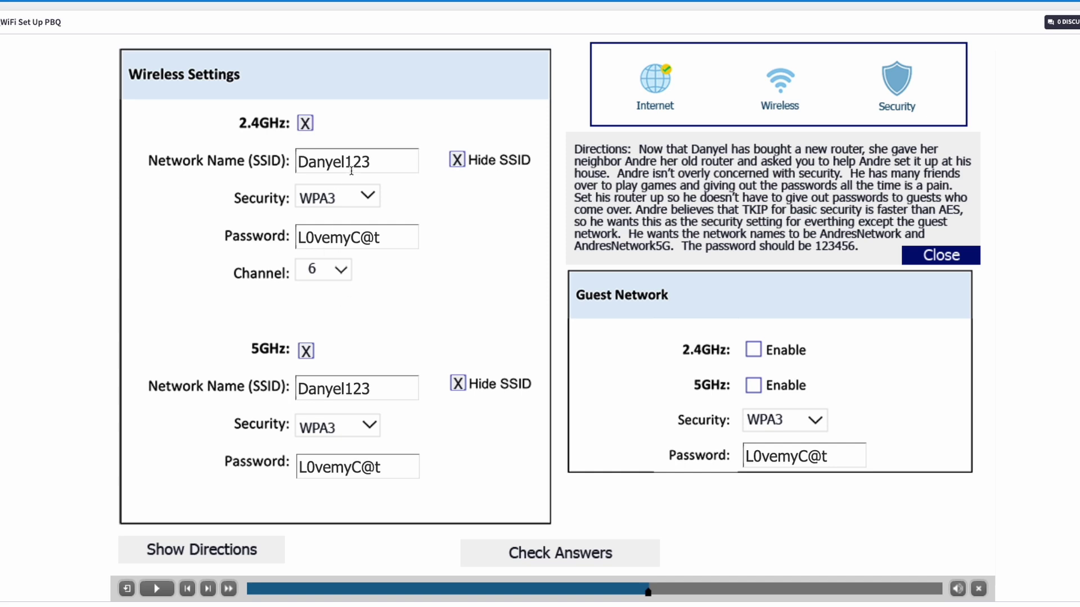
pyautogui.click(463, 162)
pyautogui.click(457, 386)
# Rename the SSIDs to AndresNetwork and AndresNetwork5G.
pyautogui.doubleClick(375, 161)
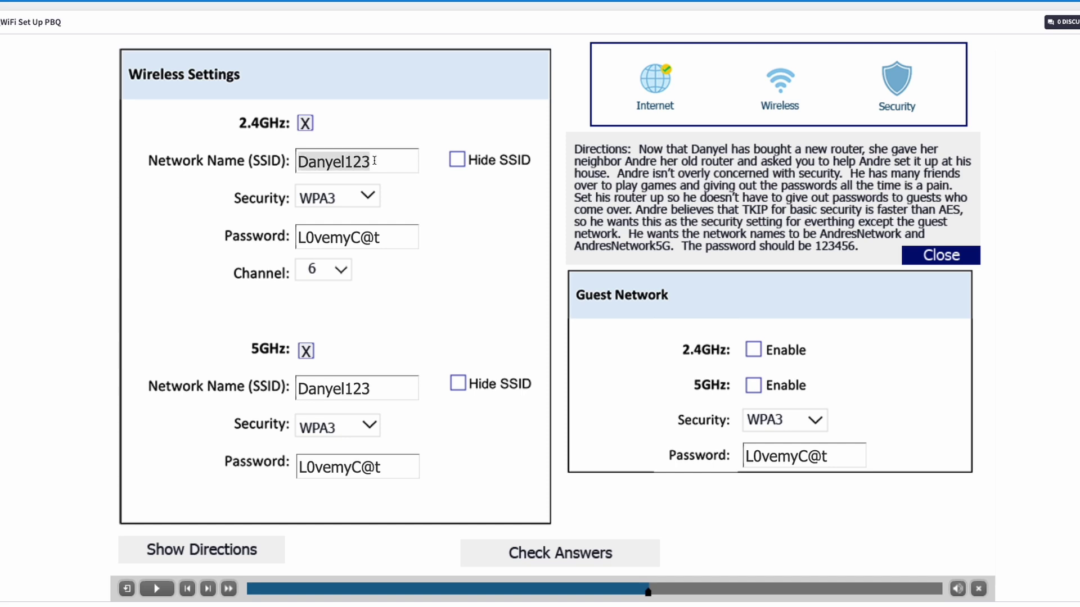
pyautogui.write('Andres')
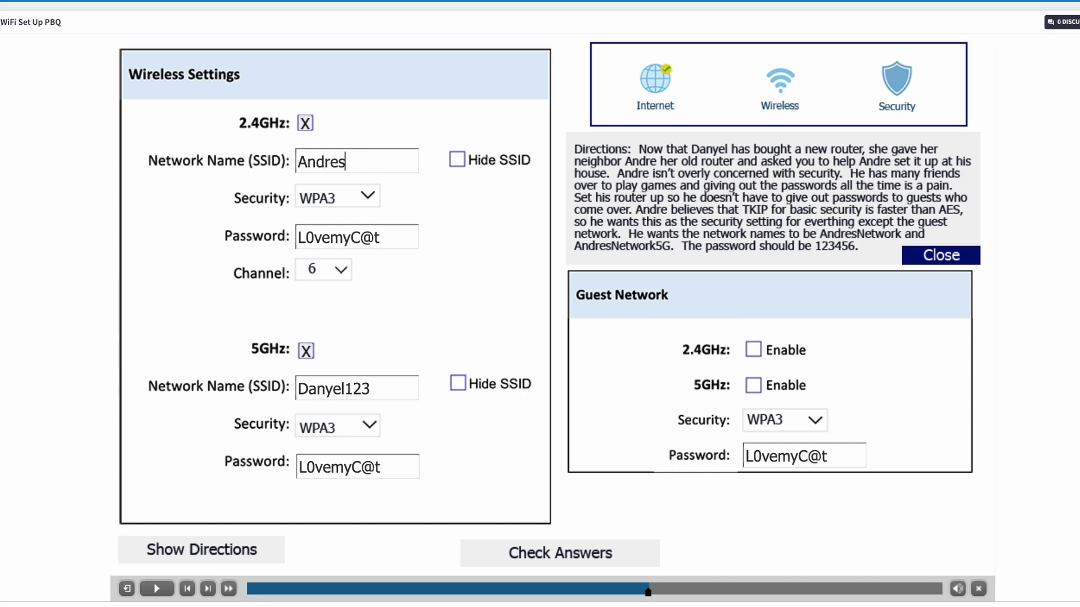
pyautogui.write('Network')
pyautogui.doubleClick(353, 162)
pyautogui.hotkey('ctrl', 'c')
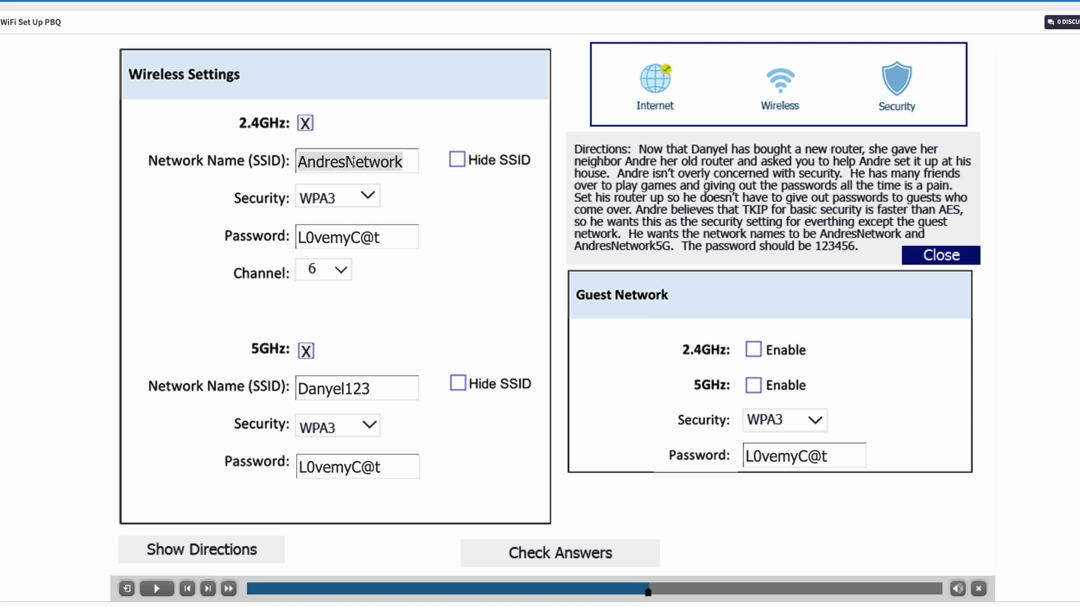
pyautogui.doubleClick(335, 382)
pyautogui.hotkey('ctrl', 'v')
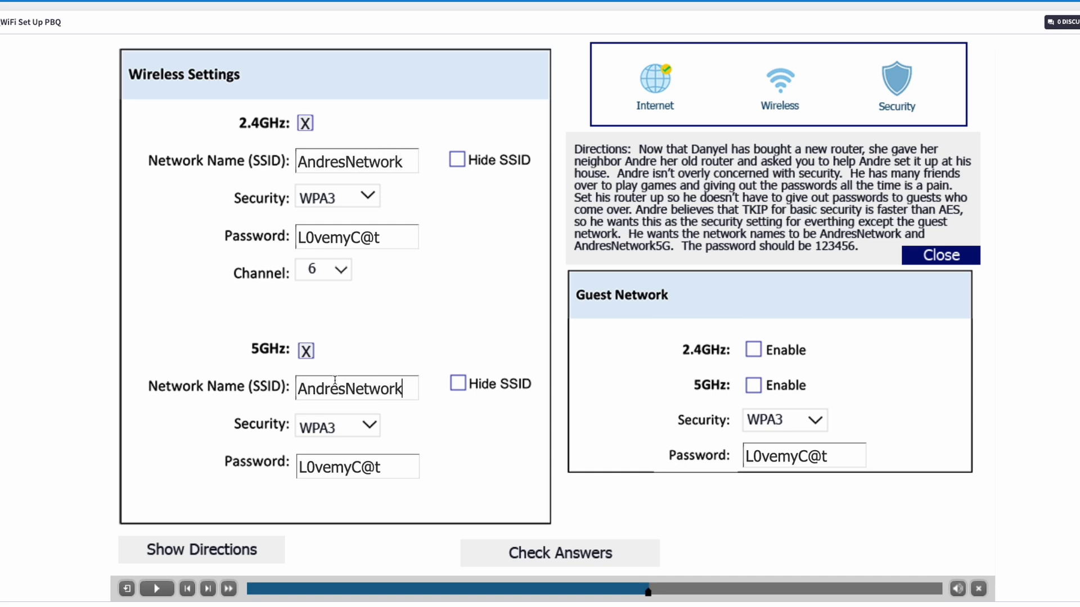
pyautogui.write('%G')
pyautogui.press('BackSpace')
pyautogui.press('BackSpace')
pyautogui.write('5g')
pyautogui.press('BackSpace')
pyautogui.write('G')
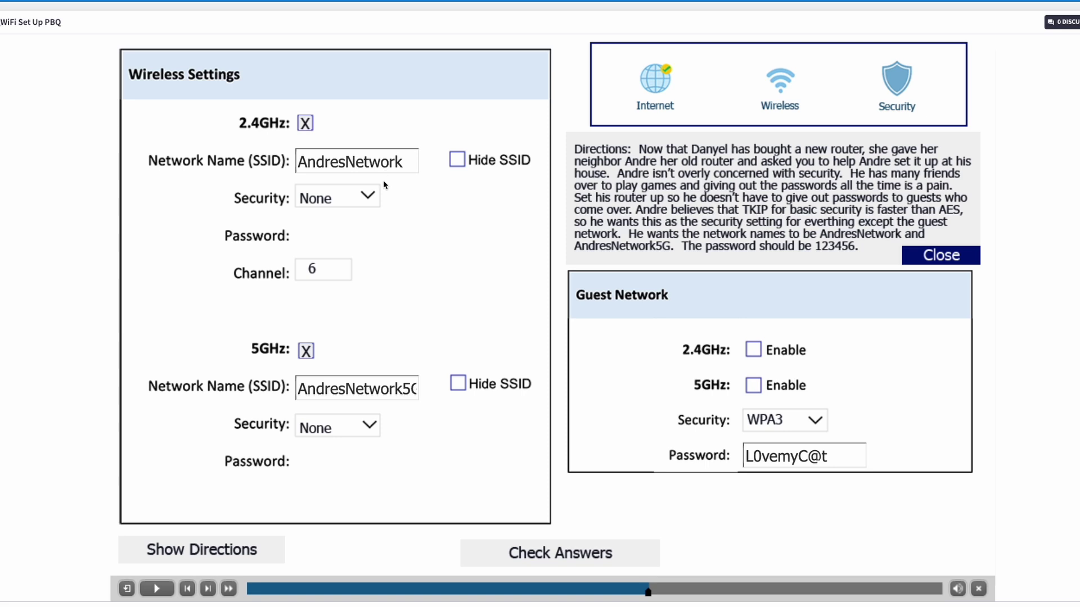
# Set both bands to WPA, the 2.4GHz channel to 1, and guest network security to None.
pyautogui.click(370, 197)
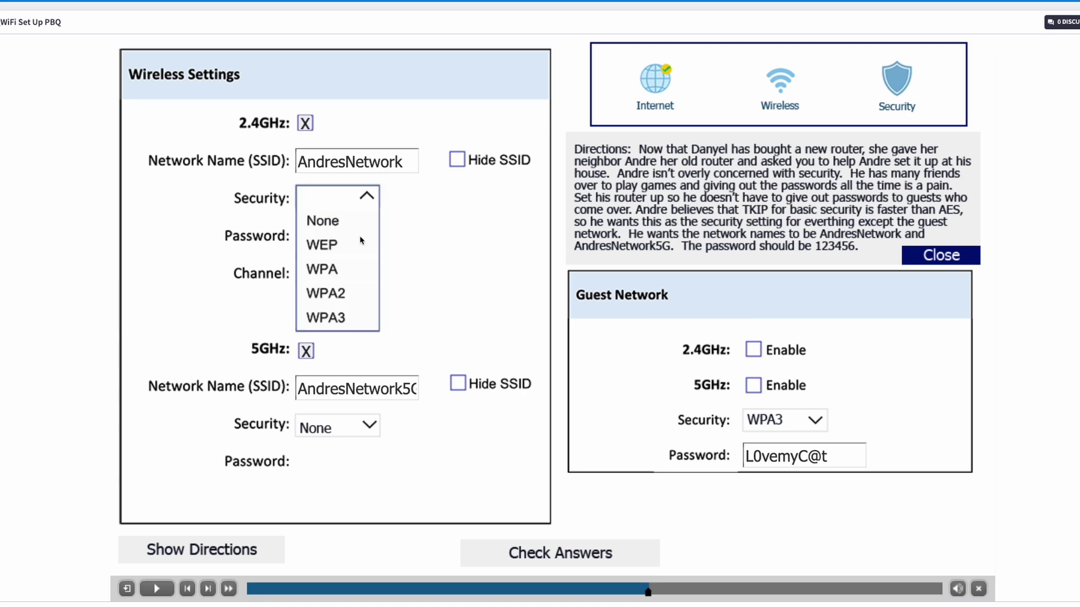
pyautogui.click(356, 272)
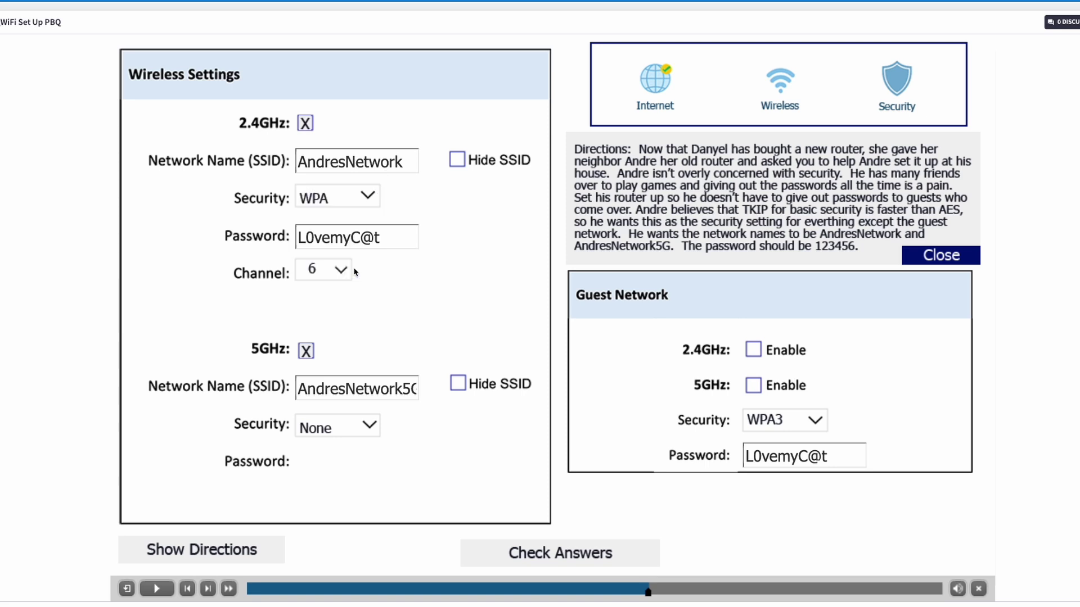
pyautogui.click(368, 425)
pyautogui.click(353, 499)
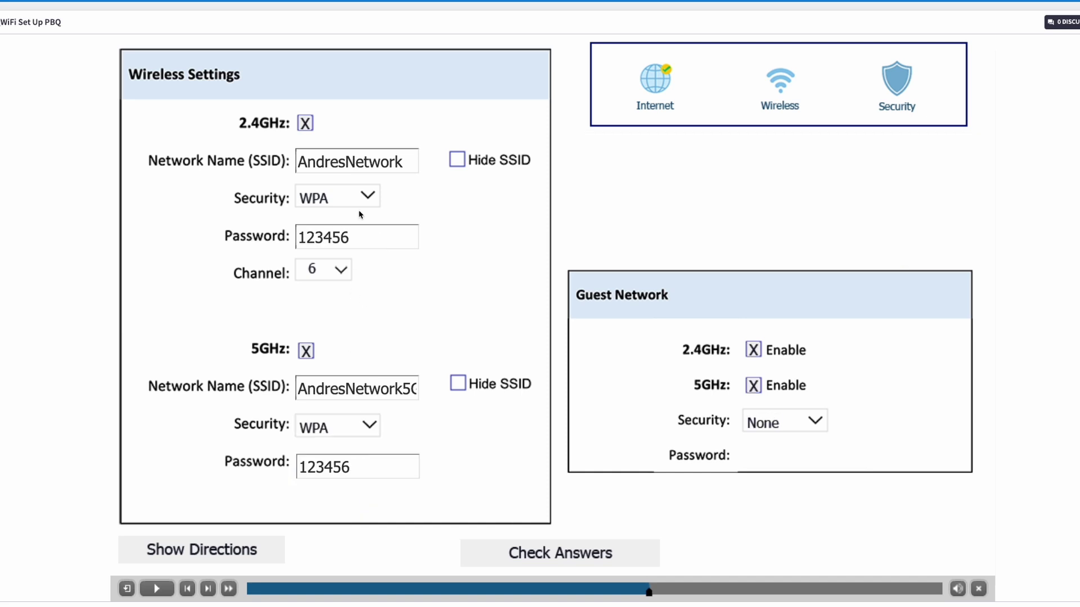
pyautogui.click(341, 269)
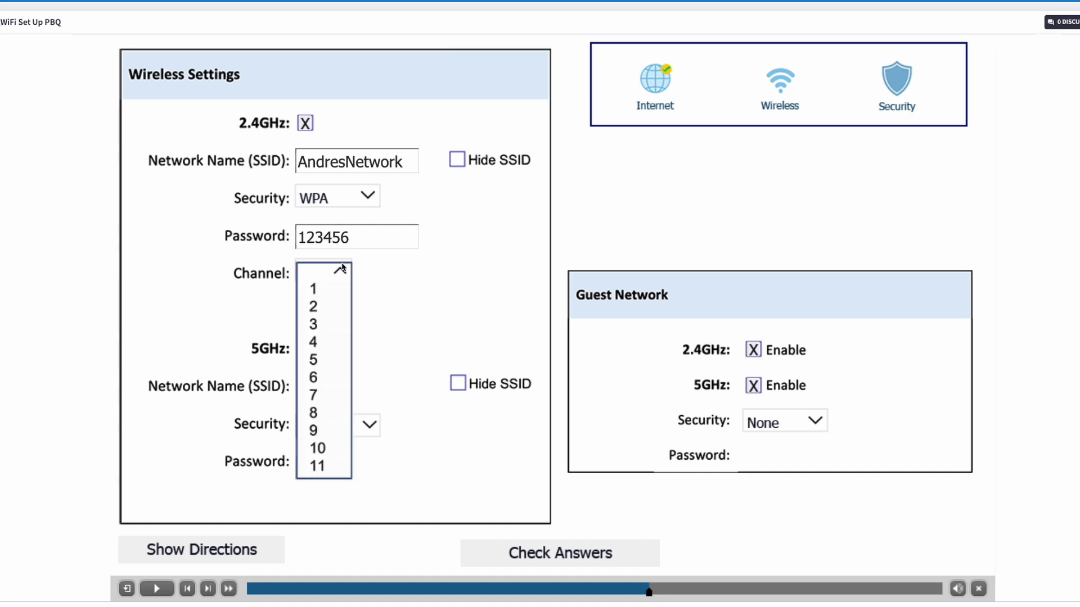
pyautogui.click(328, 290)
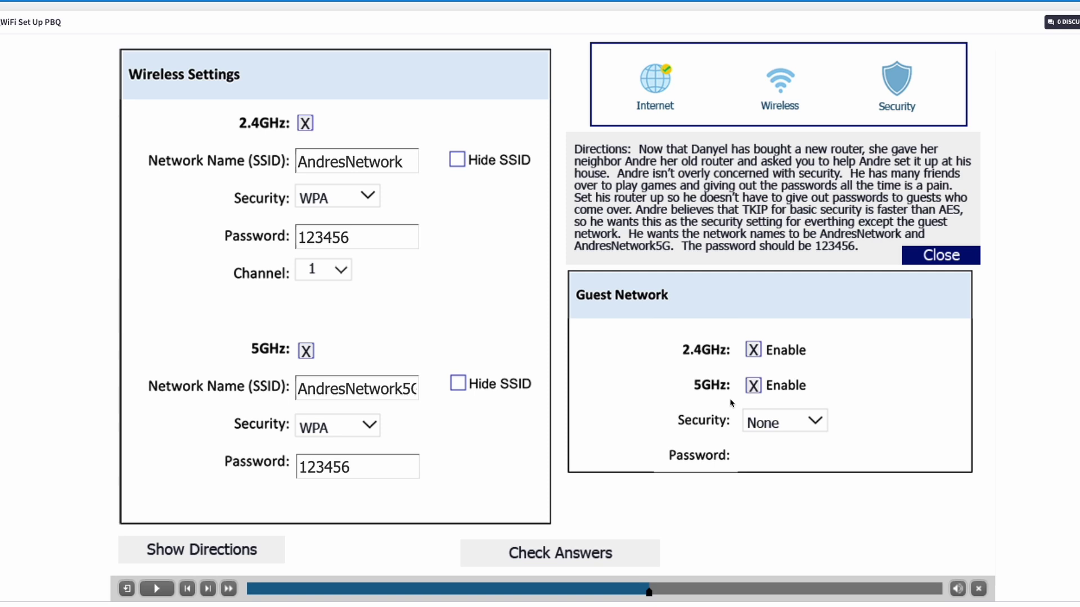
pyautogui.click(813, 422)
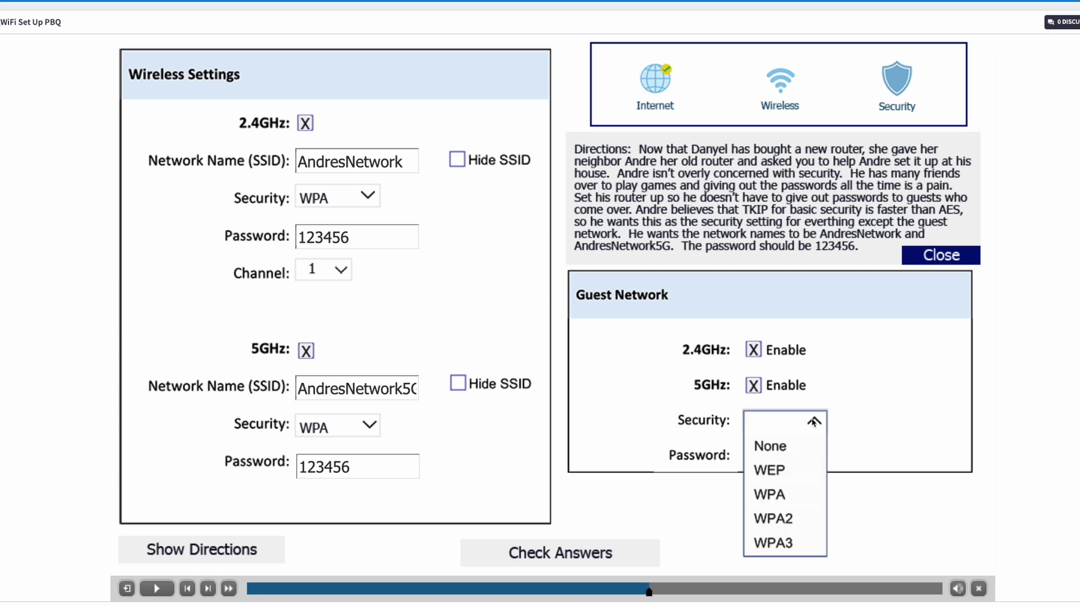
pyautogui.click(783, 450)
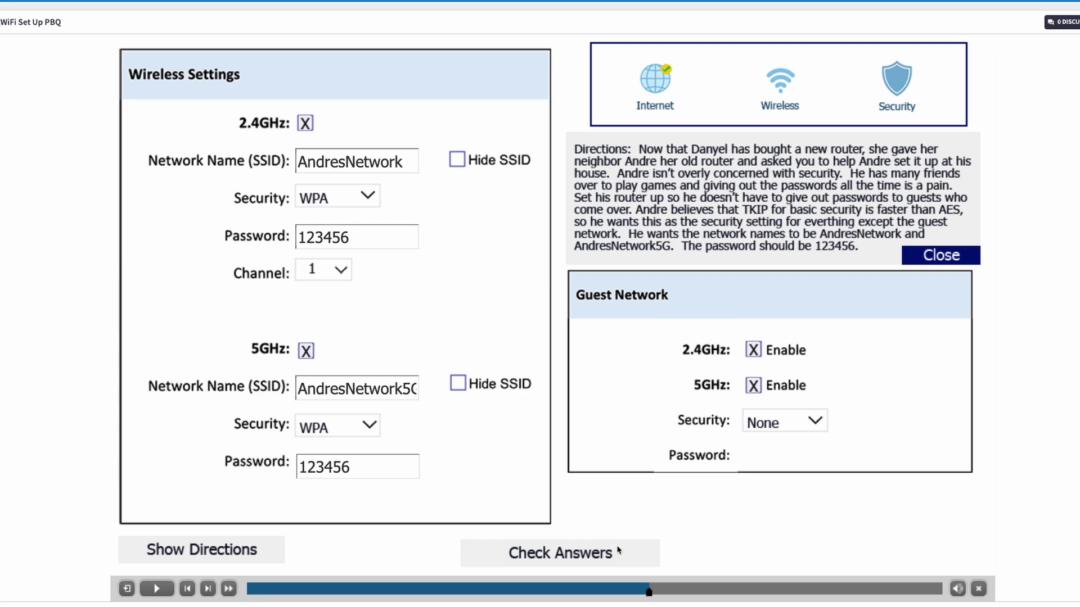
# Check the wireless answers, then delete both MAC addresses from the Security page's access list.
pyautogui.click(590, 557)
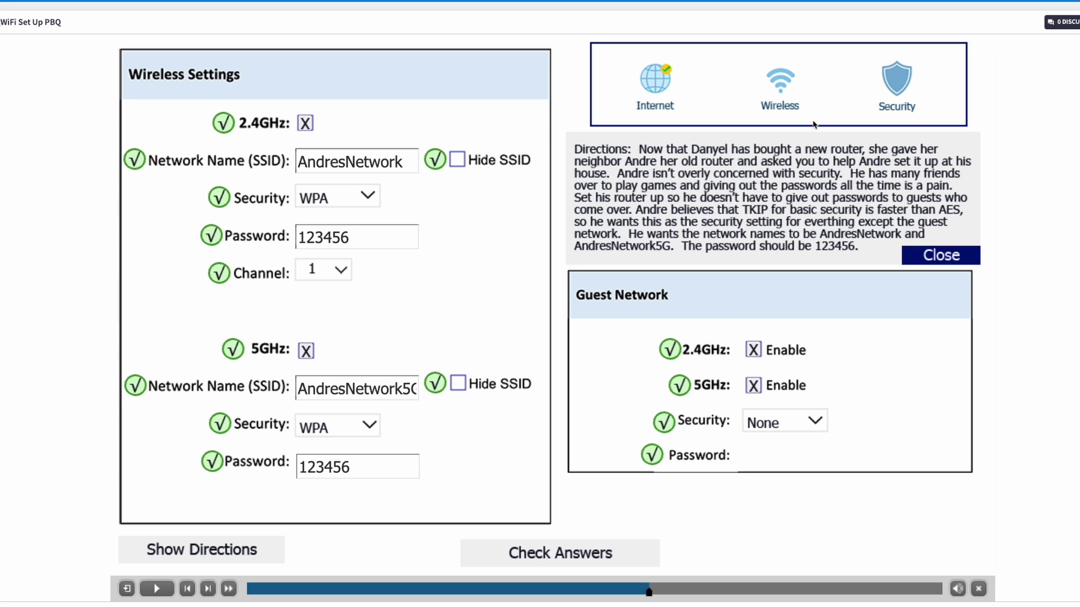
pyautogui.click(897, 85)
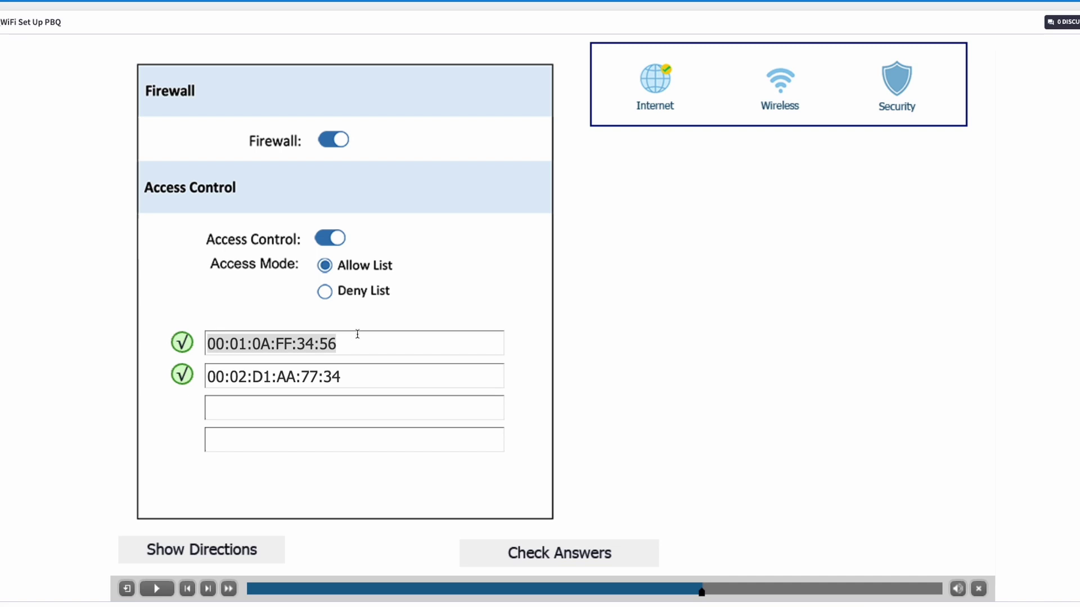
pyautogui.press('BackSpace')
pyautogui.tripleClick(330, 376)
pyautogui.press('BackSpace')
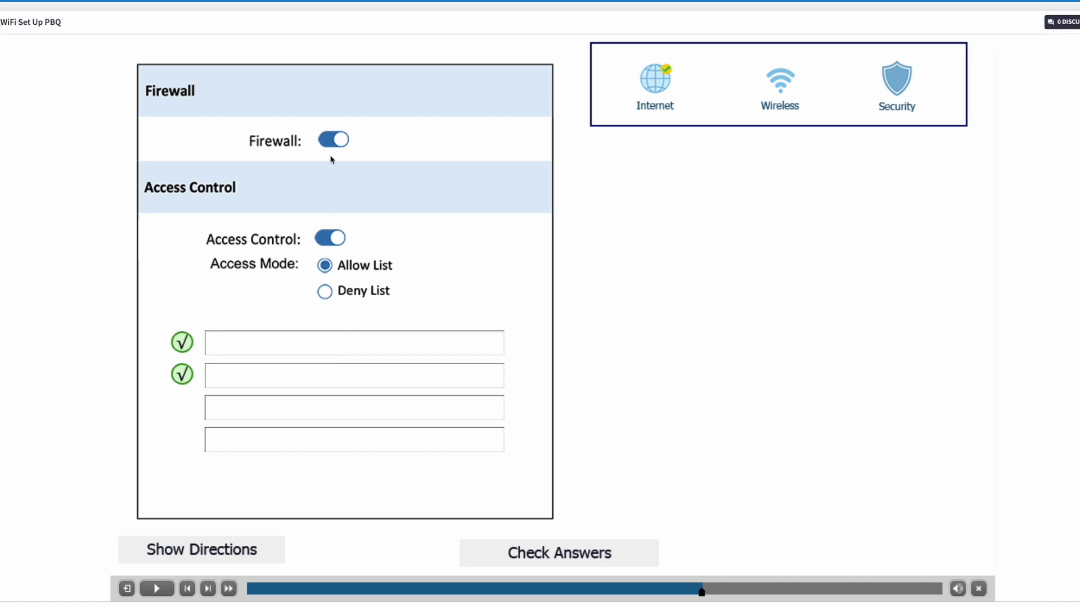
pyautogui.click(333, 140)
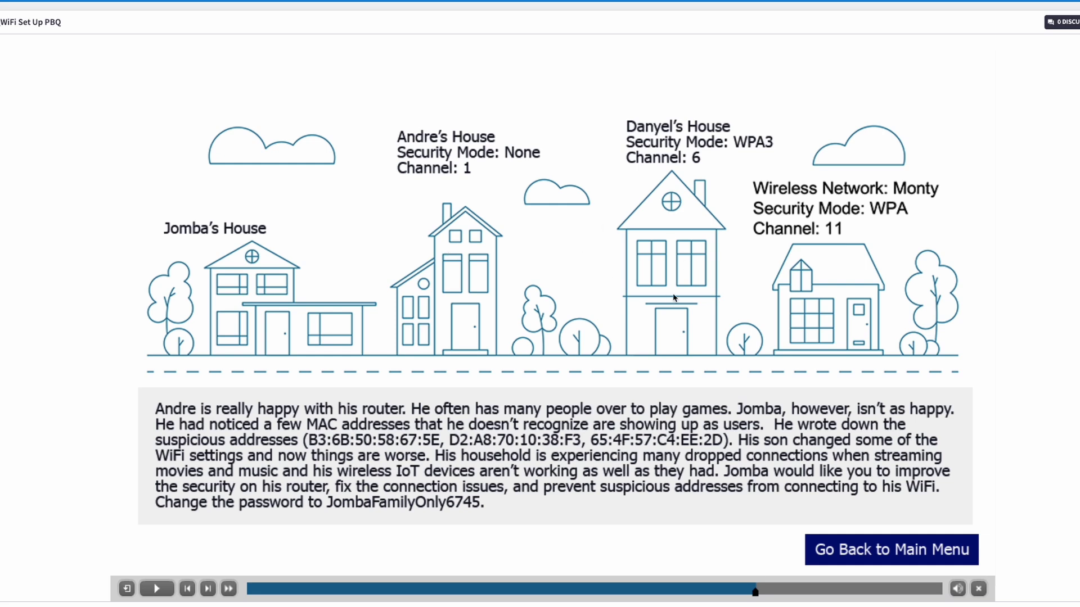
# Open the house router's wireless settings and hide the 2.4GHz network name.
pyautogui.click(293, 309)
pyautogui.click(479, 144)
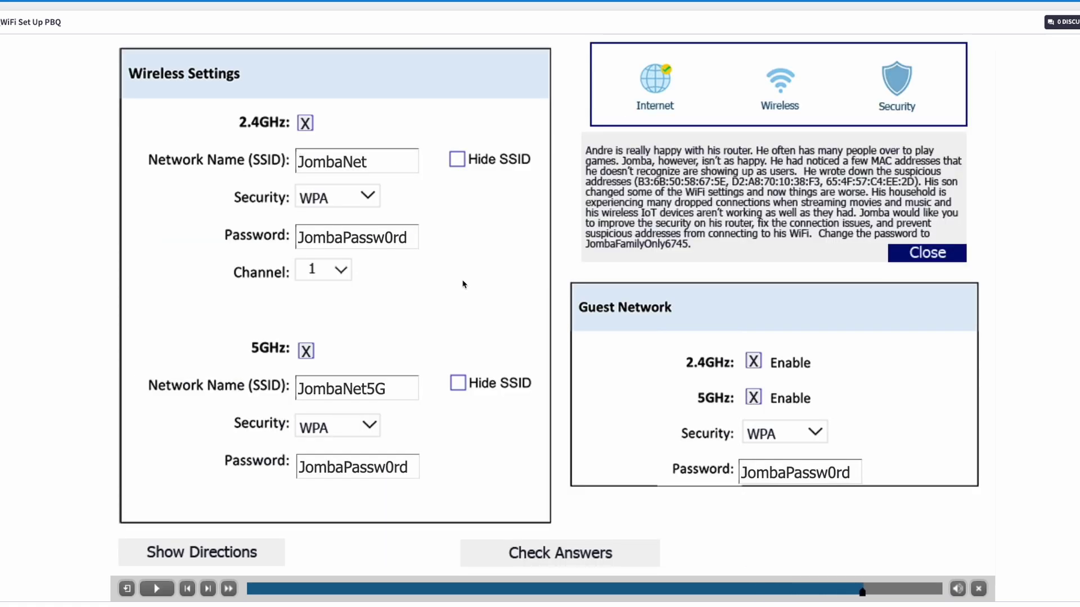
pyautogui.click(457, 159)
pyautogui.click(458, 161)
pyautogui.click(460, 163)
# Set 2.4GHz security to WPA3, paste the new family password, and use channel 11.
pyautogui.click(367, 198)
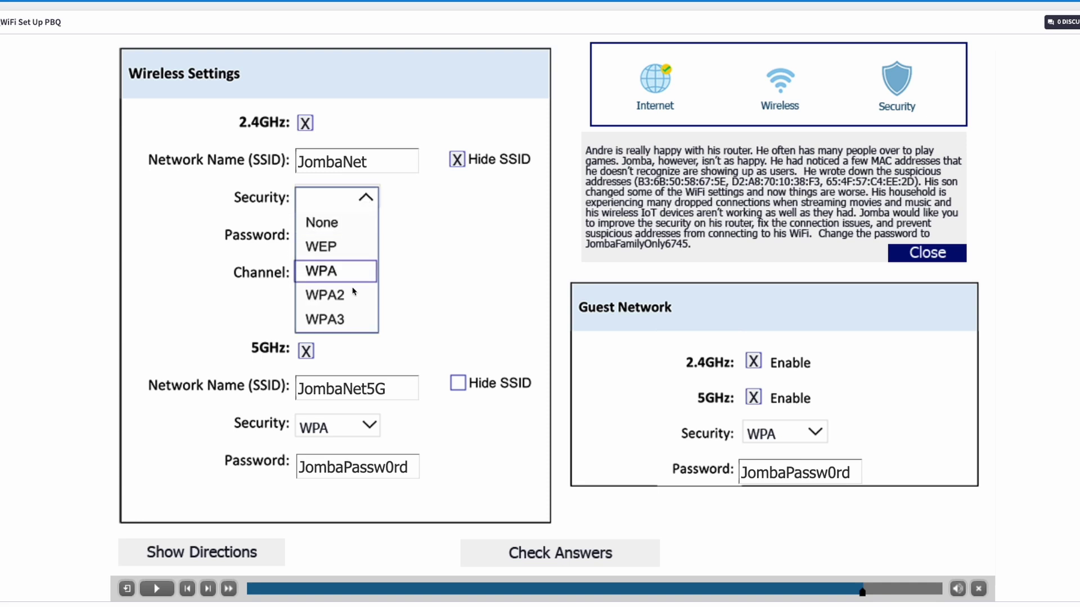
pyautogui.click(351, 325)
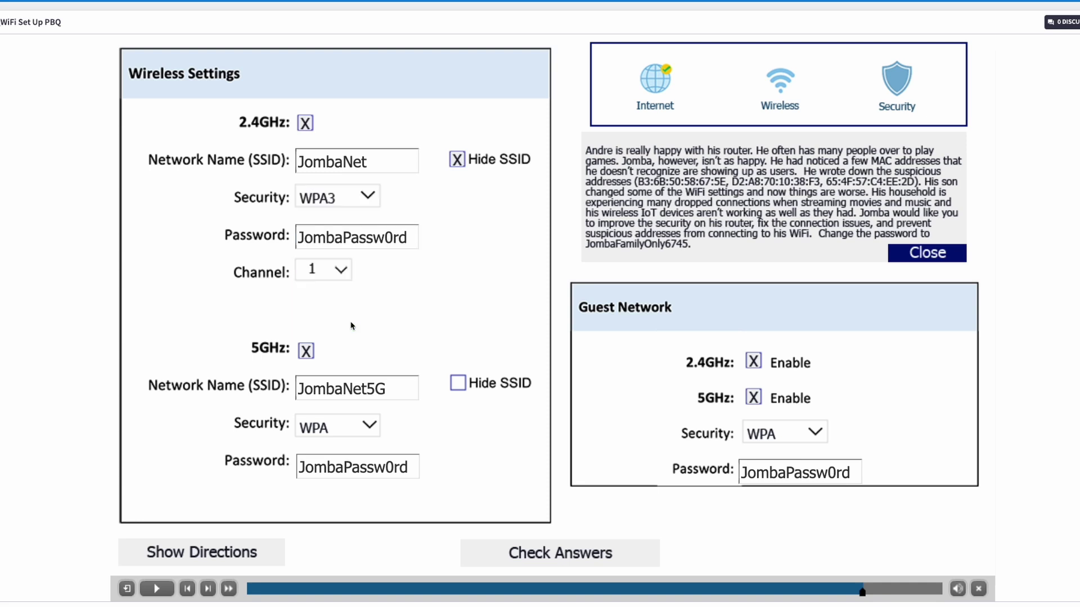
pyautogui.click(366, 239)
pyautogui.hotkey('ctrl', 'a')
pyautogui.hotkey('ctrl', 'v')
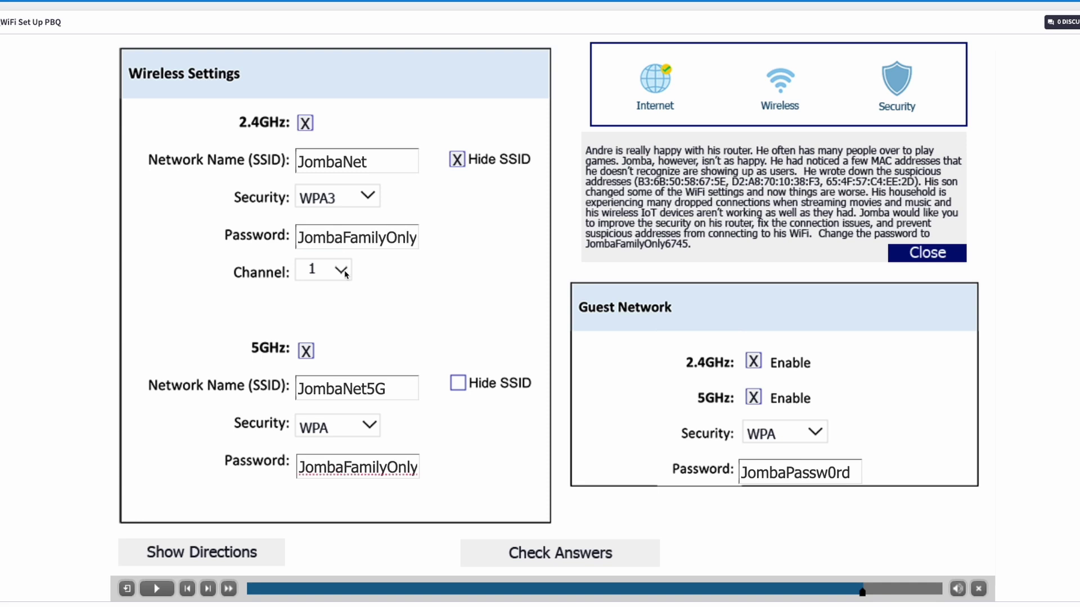
pyautogui.click(341, 271)
pyautogui.click(318, 467)
# Set 5GHz security to WPA3 and check the wireless settings answers.
pyautogui.click(369, 426)
pyautogui.click(344, 544)
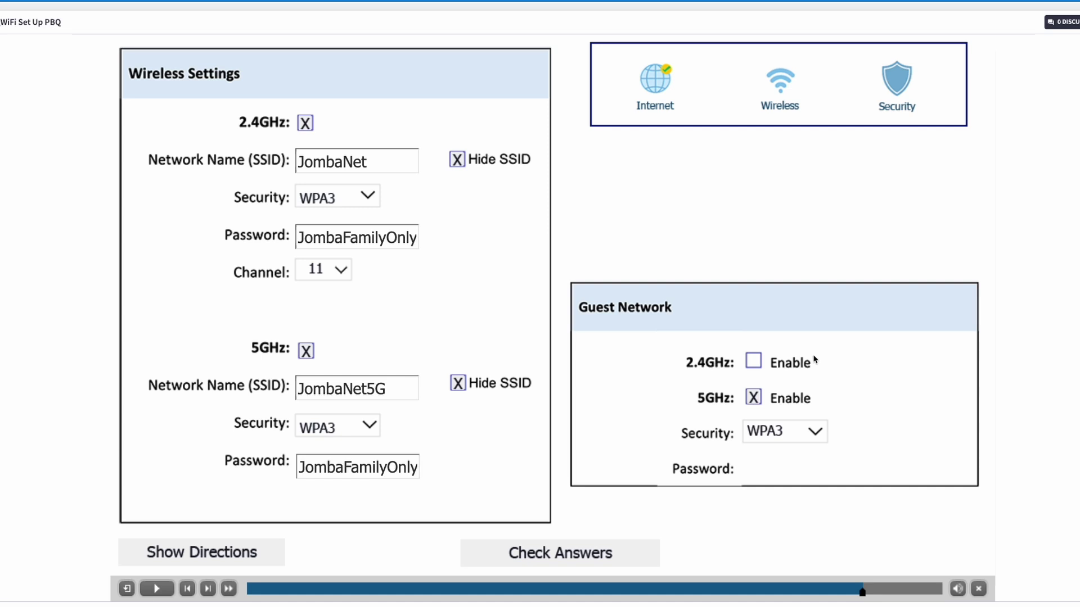
pyautogui.click(617, 558)
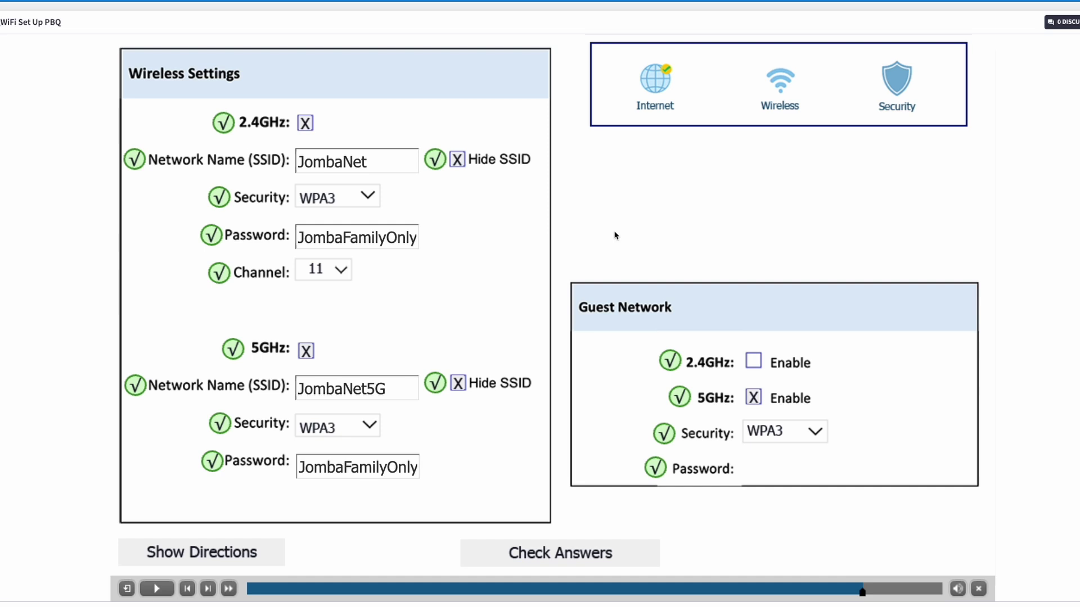
# Turn on access control on the router's Security page as a Deny List.
pyautogui.click(901, 85)
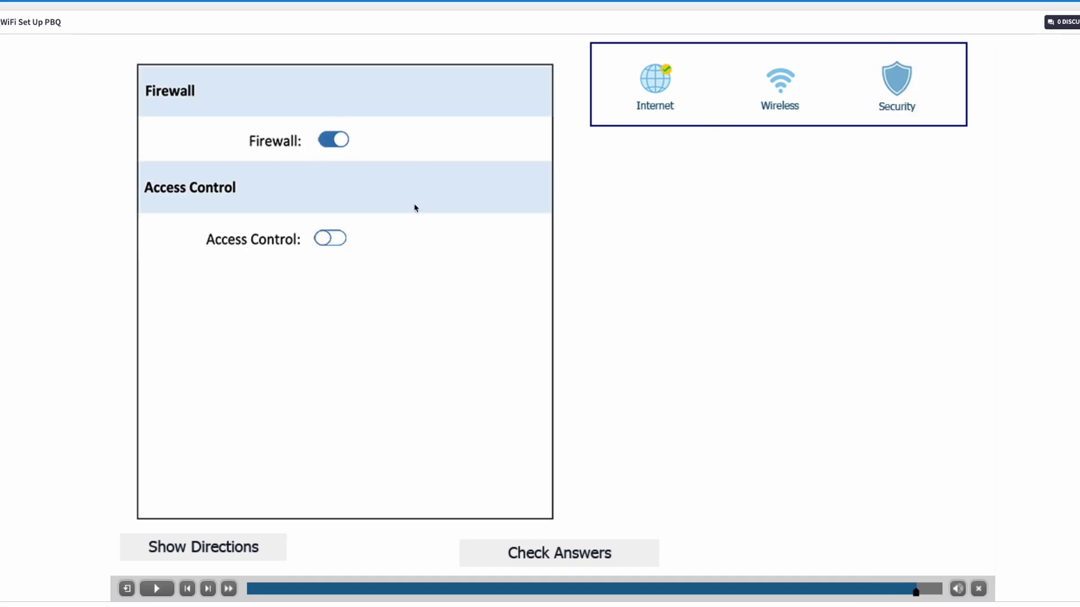
pyautogui.click(339, 241)
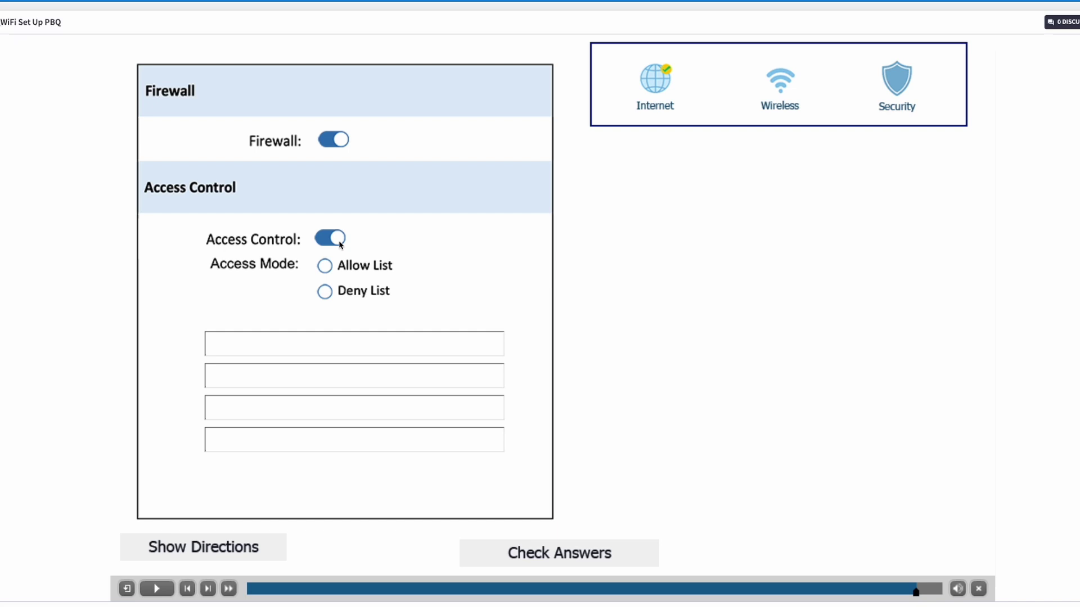
pyautogui.click(330, 293)
# Enter the suspicious MAC addresses from the directions into the deny list and check answers.
pyautogui.click(221, 545)
pyautogui.click(362, 344)
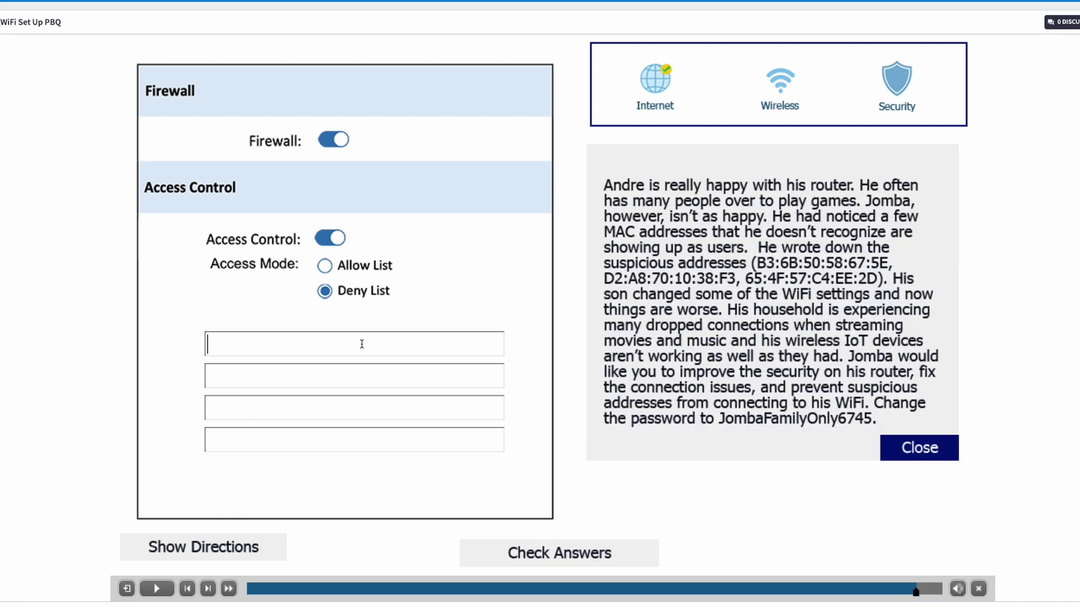
pyautogui.write('B3:6B:50:58:67:5E')
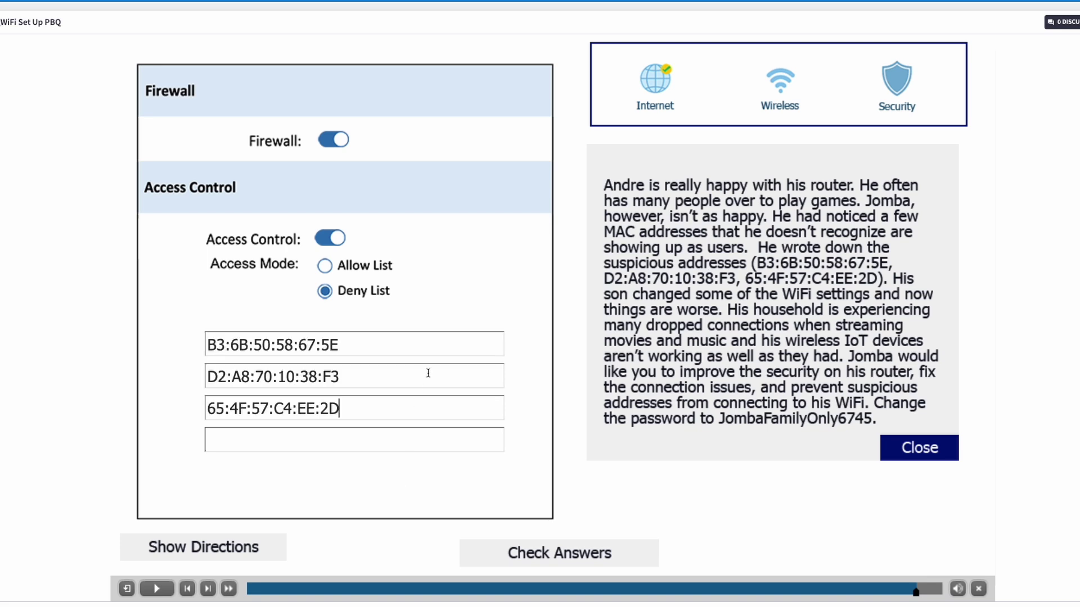
pyautogui.click(552, 558)
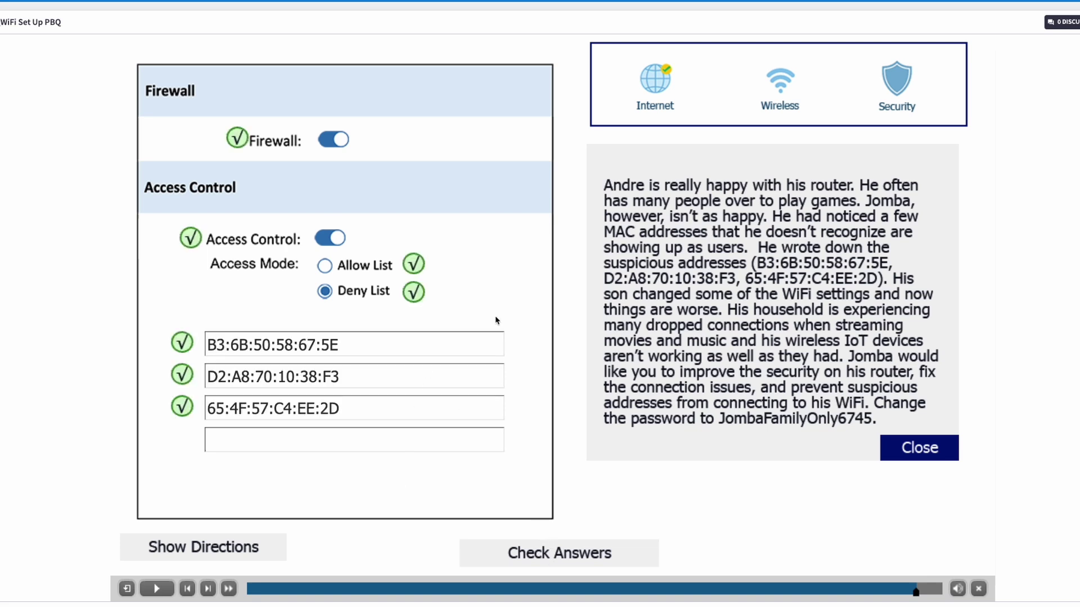